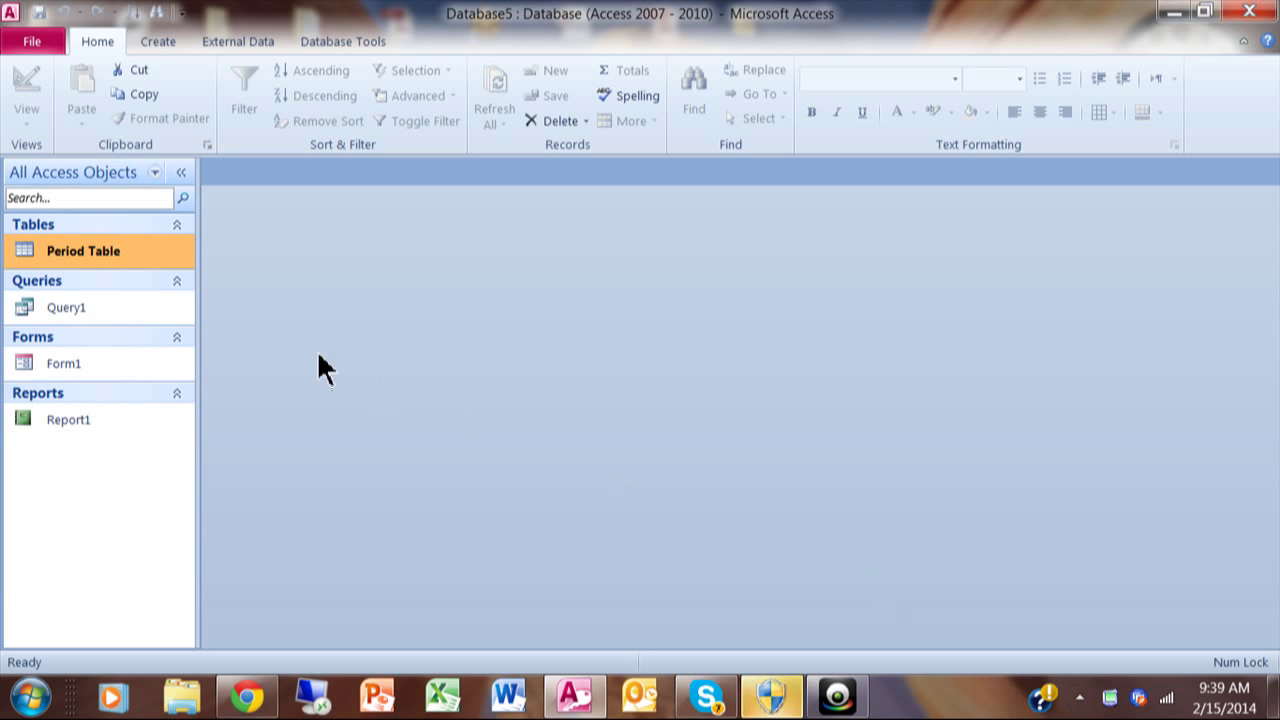
Open Period Table, review its Period and ReportAs values, and close it
{"action": "double_click", "coordinate": [128, 250]}
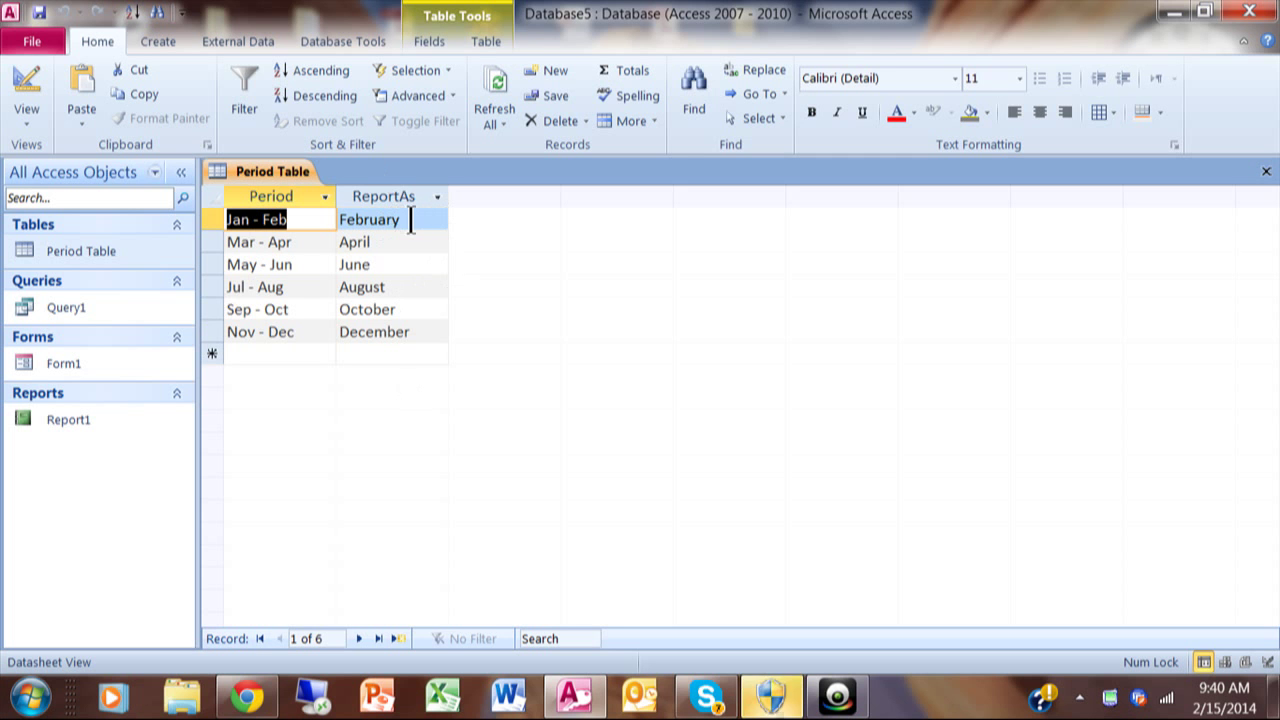
{"action": "left_click", "coordinate": [1270, 174]}
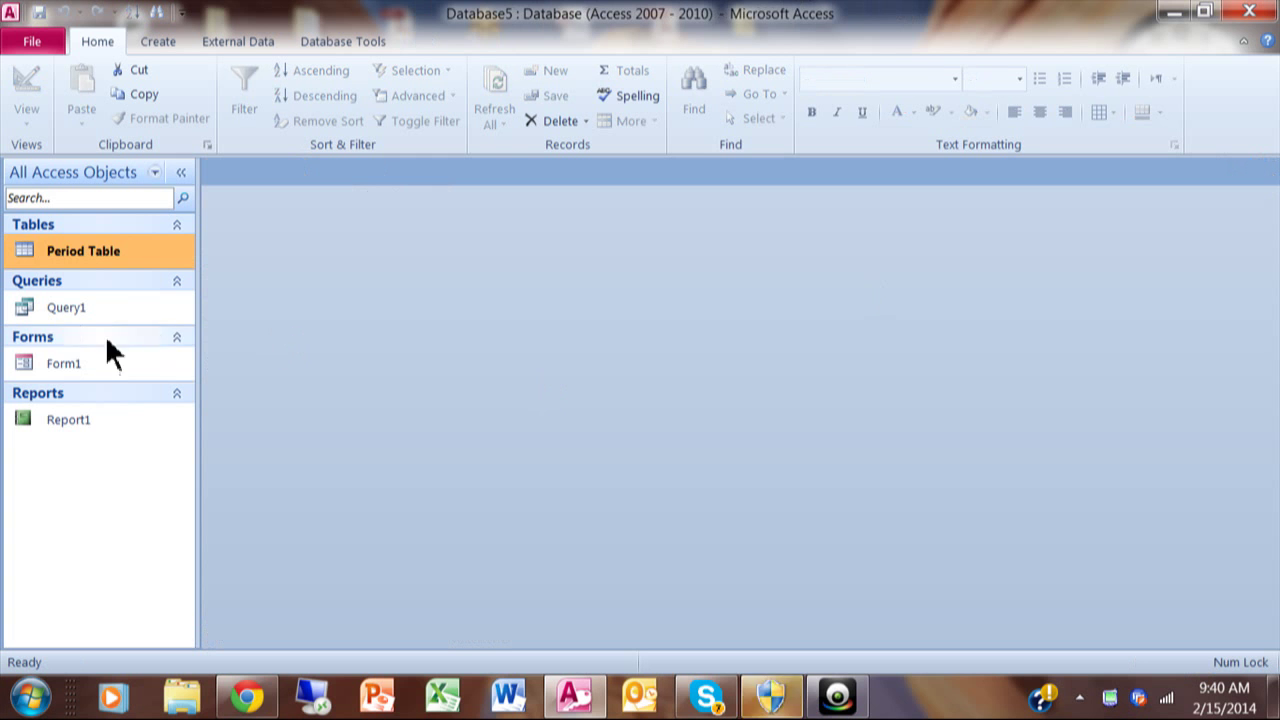
Open Form1, choose the Nov - Dec period, and preview its report up close before closing the preview
{"action": "double_click", "coordinate": [84, 370]}
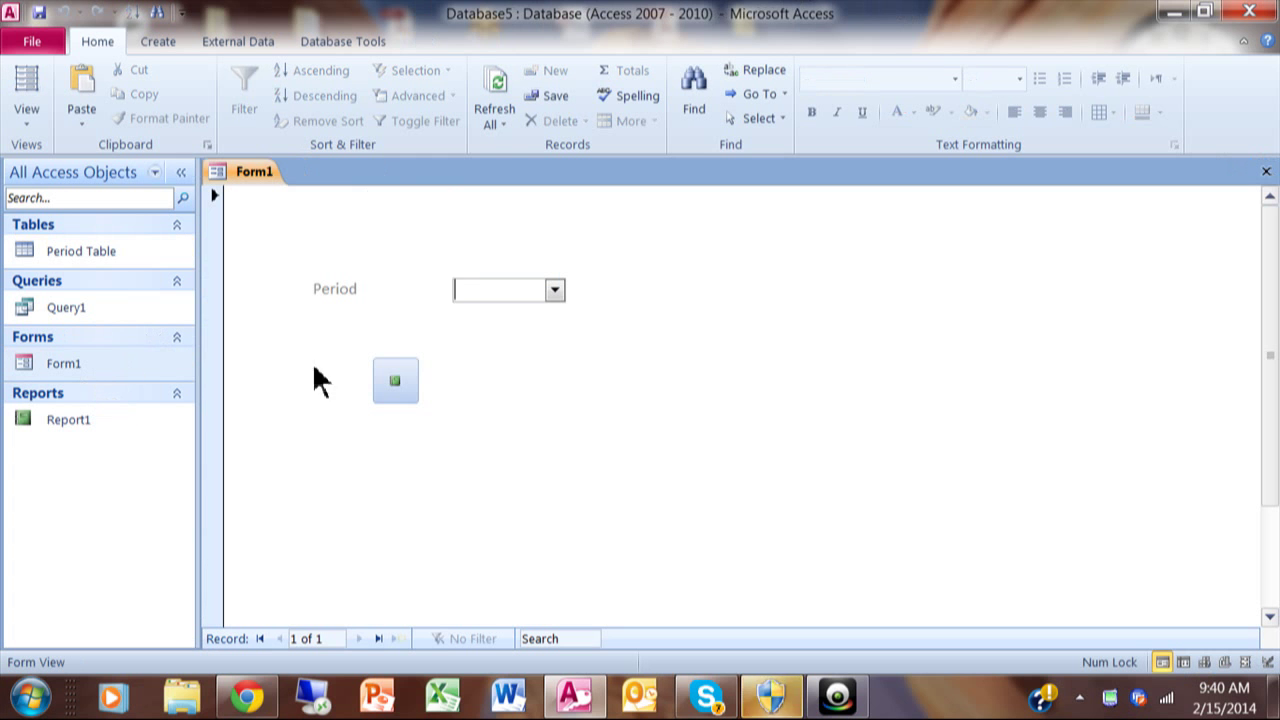
{"action": "left_click", "coordinate": [556, 291]}
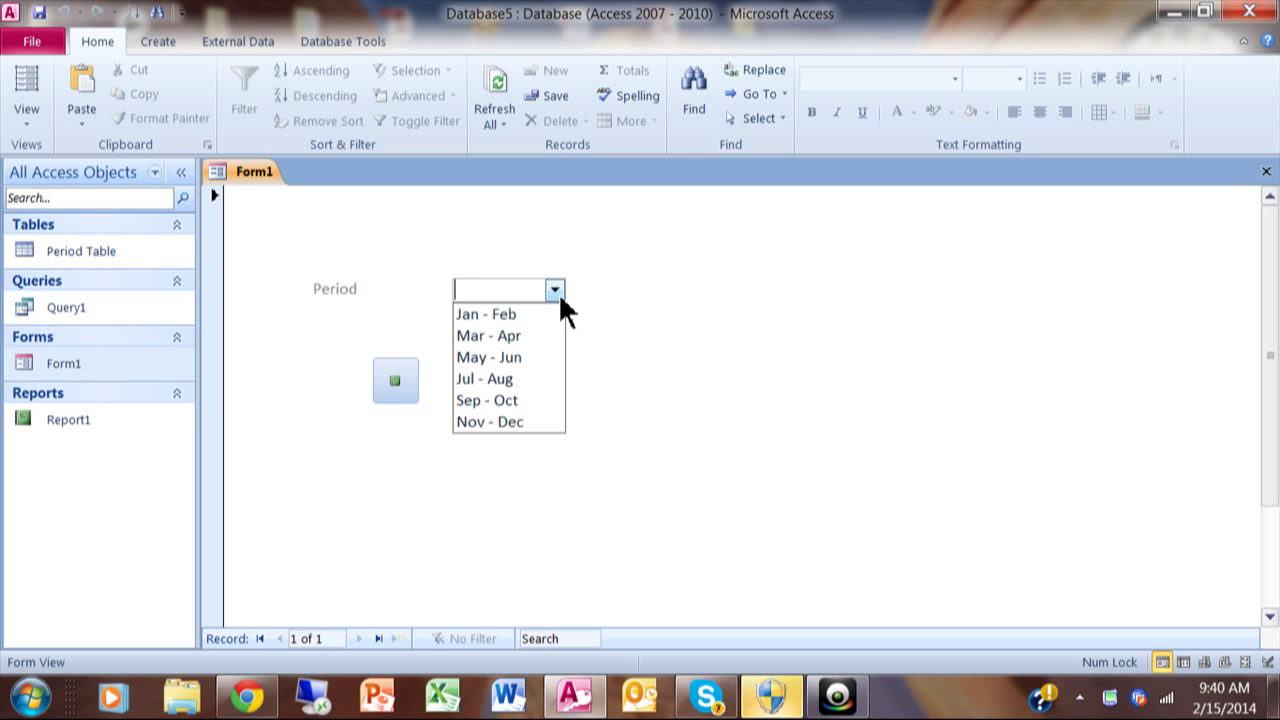
{"action": "left_click", "coordinate": [513, 421]}
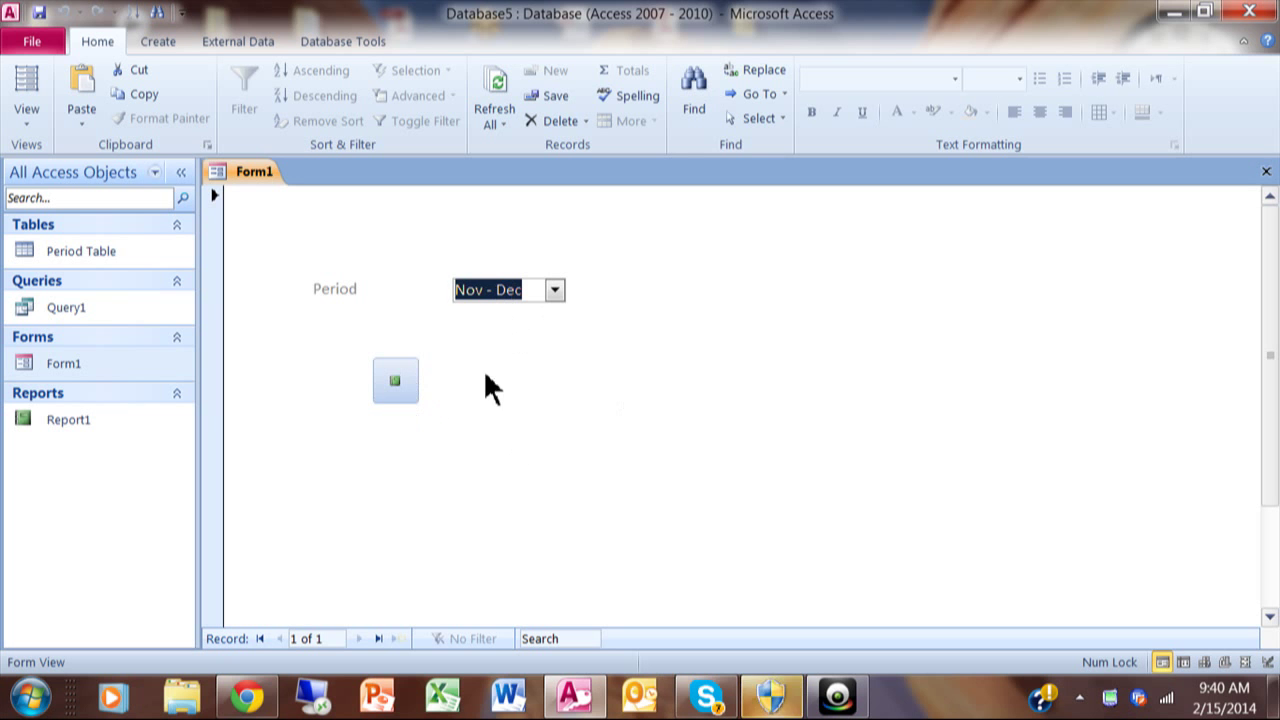
{"action": "left_click", "coordinate": [398, 390]}
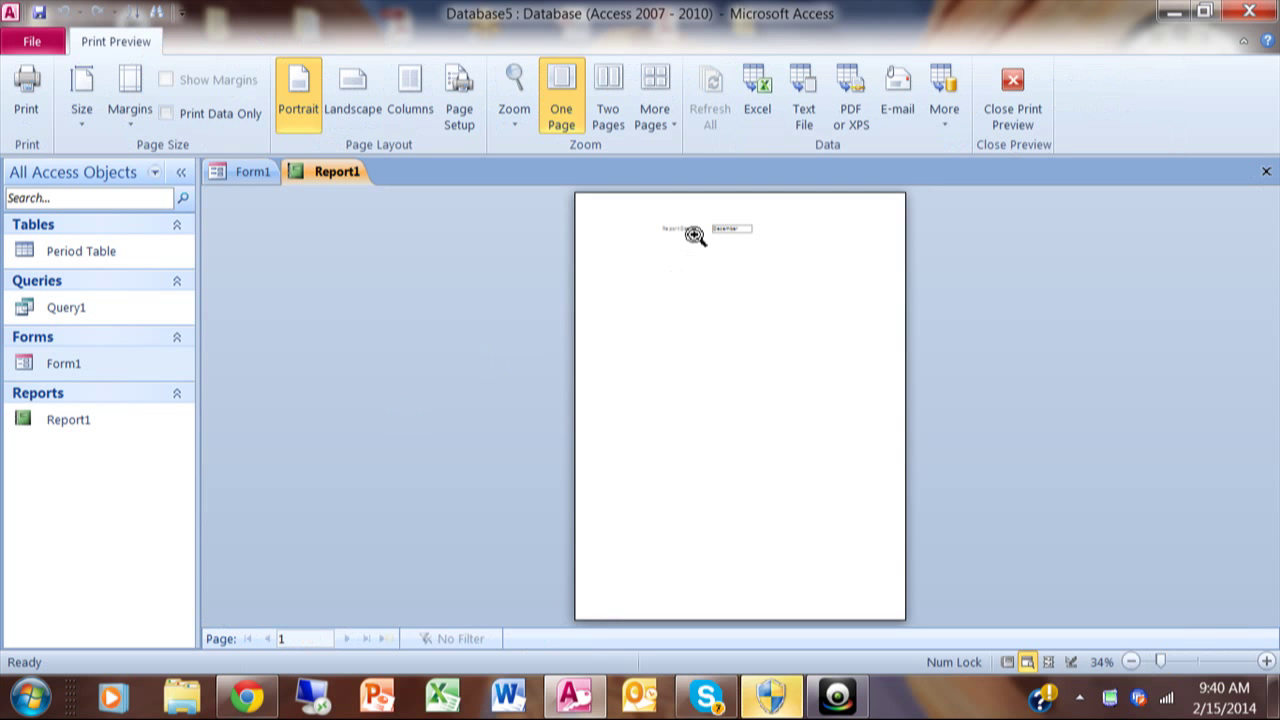
{"action": "left_click", "coordinate": [695, 230]}
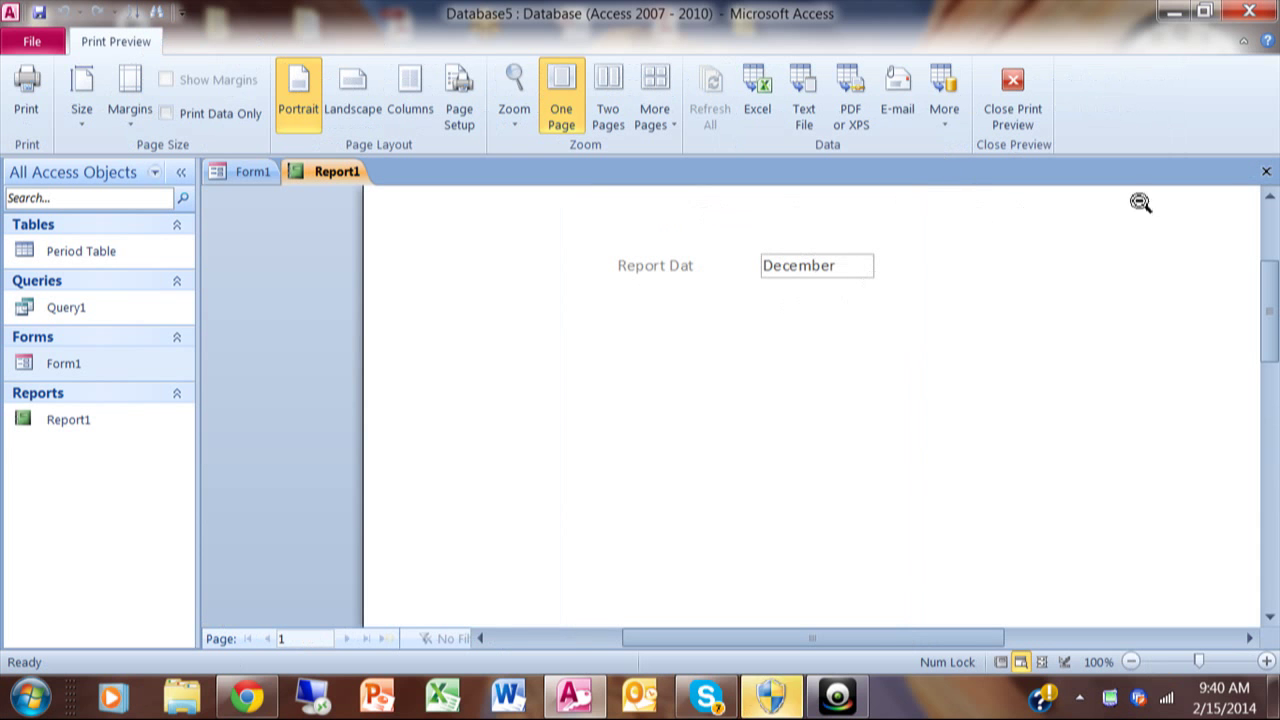
{"action": "left_click", "coordinate": [1266, 172]}
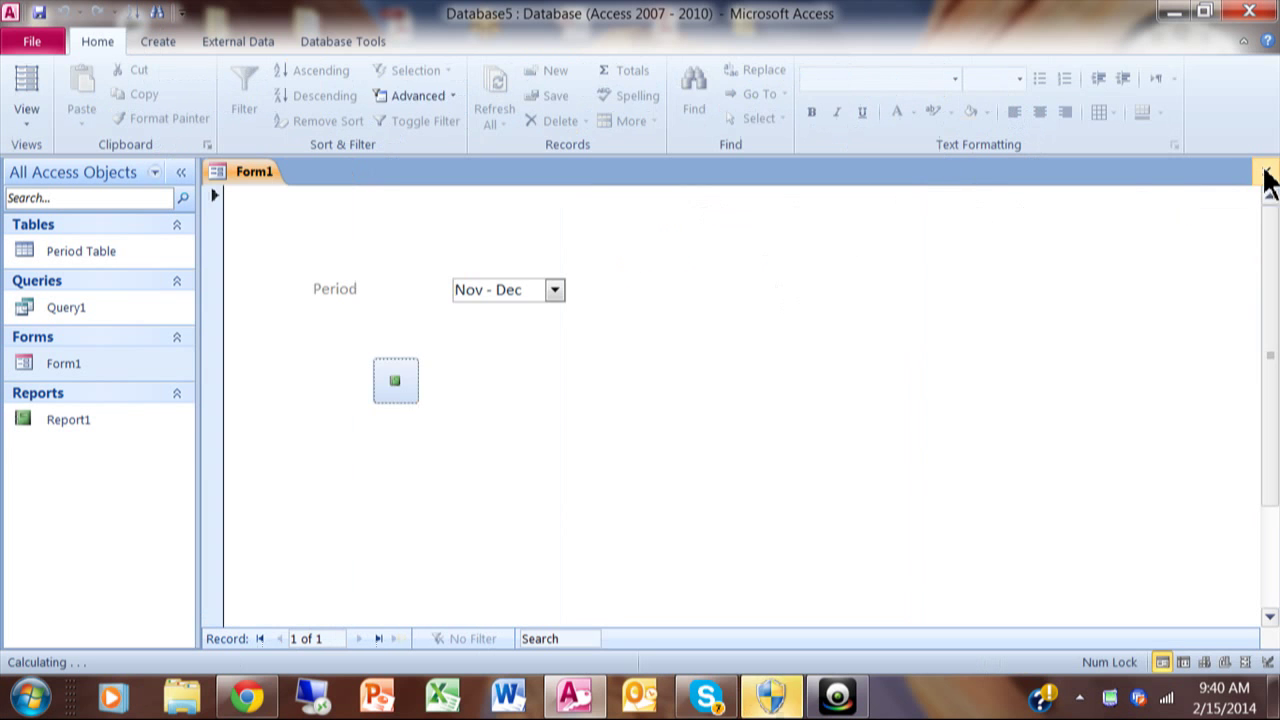
Choose the May - Jun period on Form1 and preview its report up close
{"action": "left_click", "coordinate": [555, 290]}
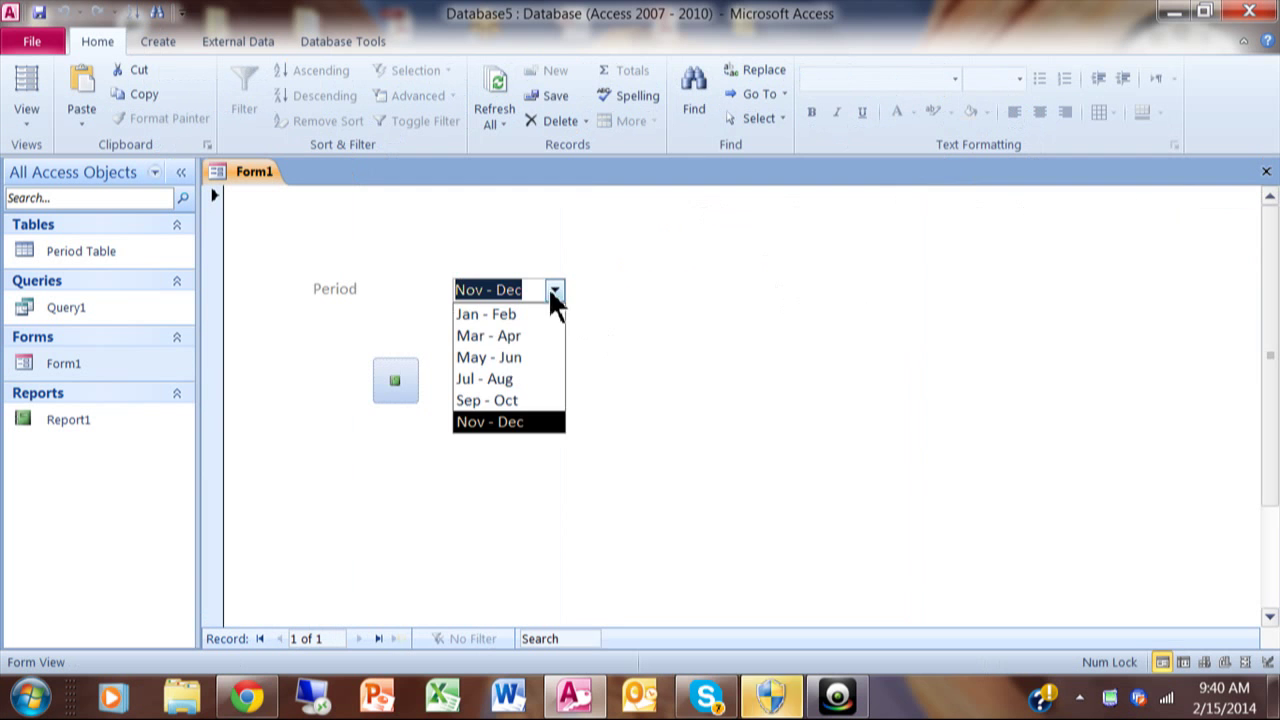
{"action": "left_click", "coordinate": [528, 360]}
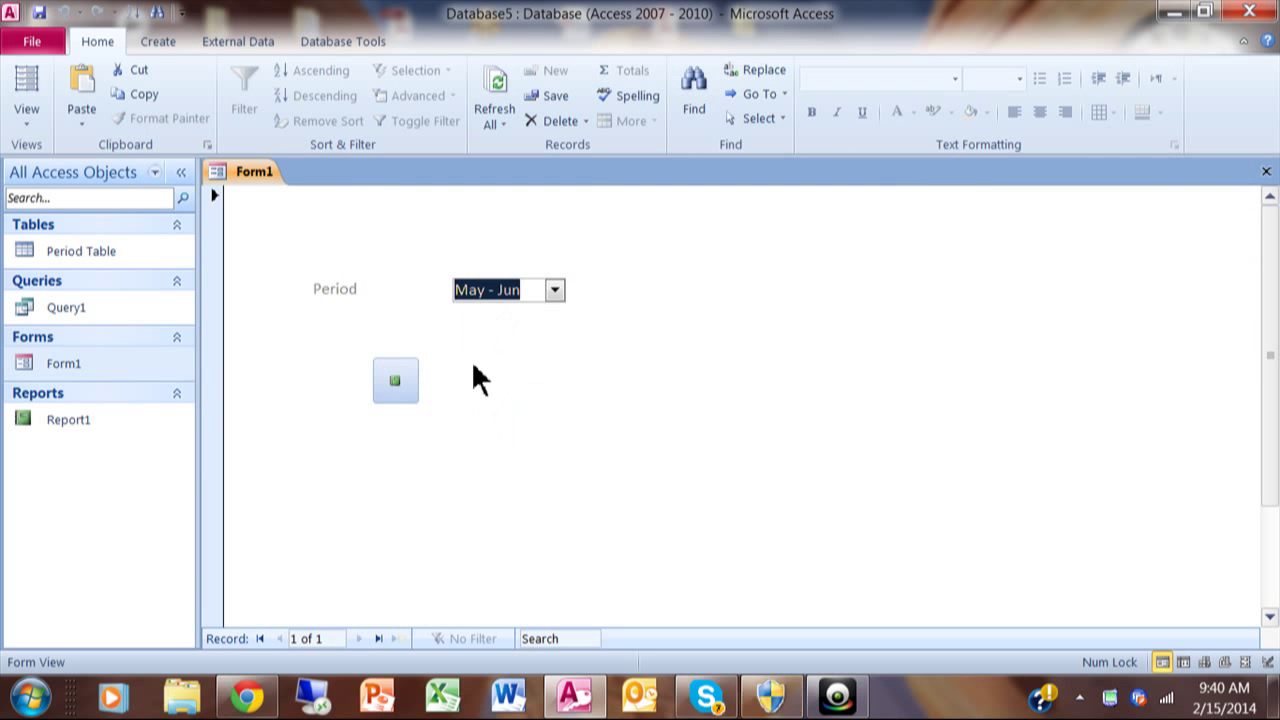
{"action": "left_click", "coordinate": [395, 381]}
{"action": "left_click", "coordinate": [747, 233]}
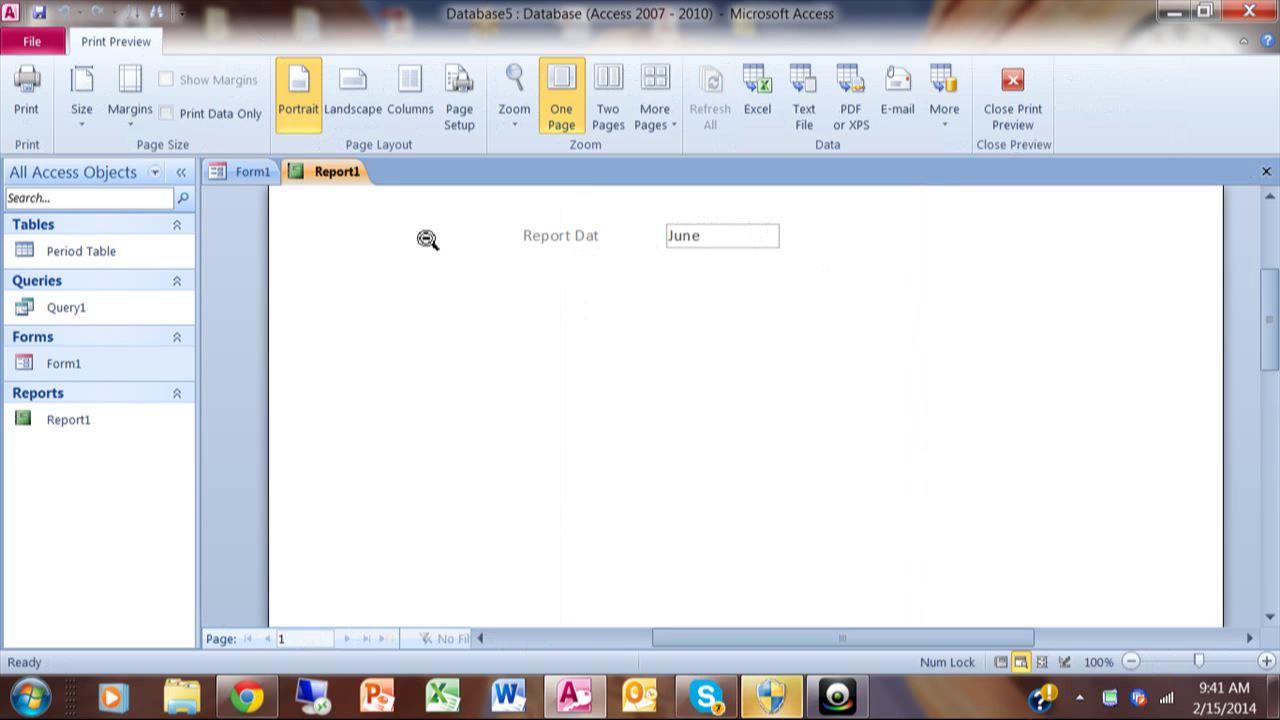
Switch Report1 to Design View and examine the DLookUp control source expression of the text box beside the Report Date label
{"action": "right_click", "coordinate": [317, 174]}
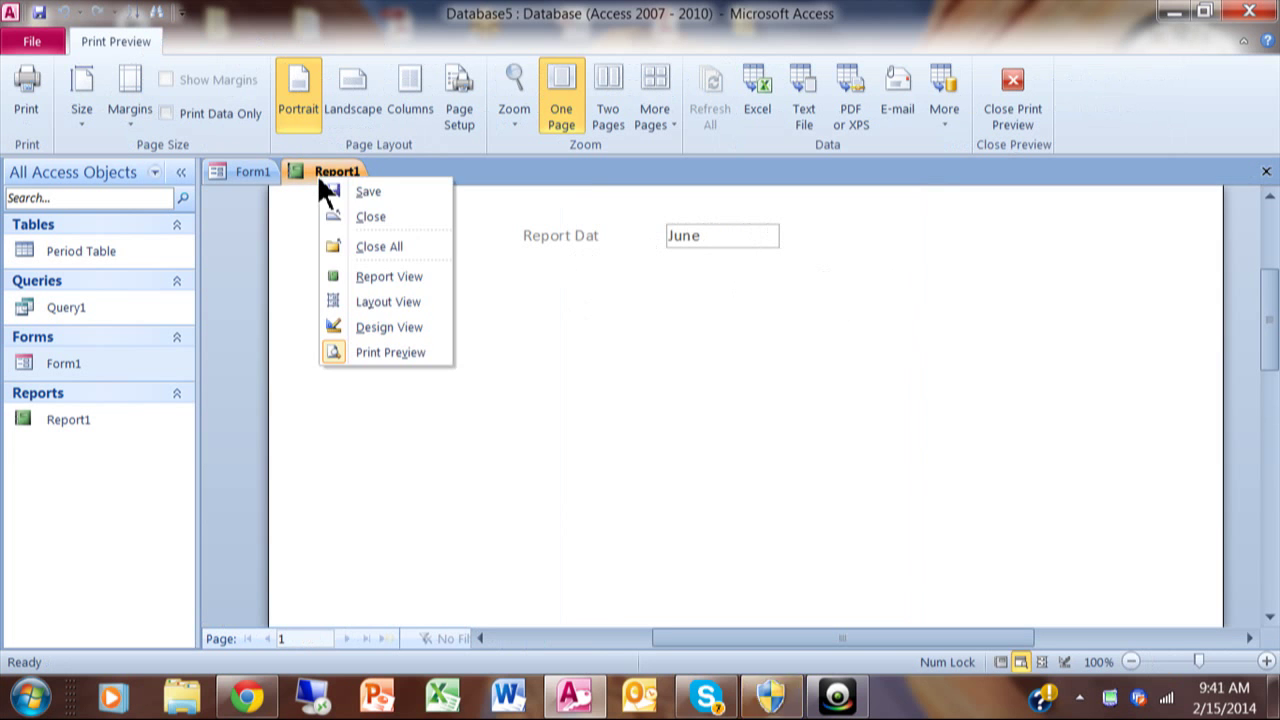
{"action": "left_click", "coordinate": [400, 327]}
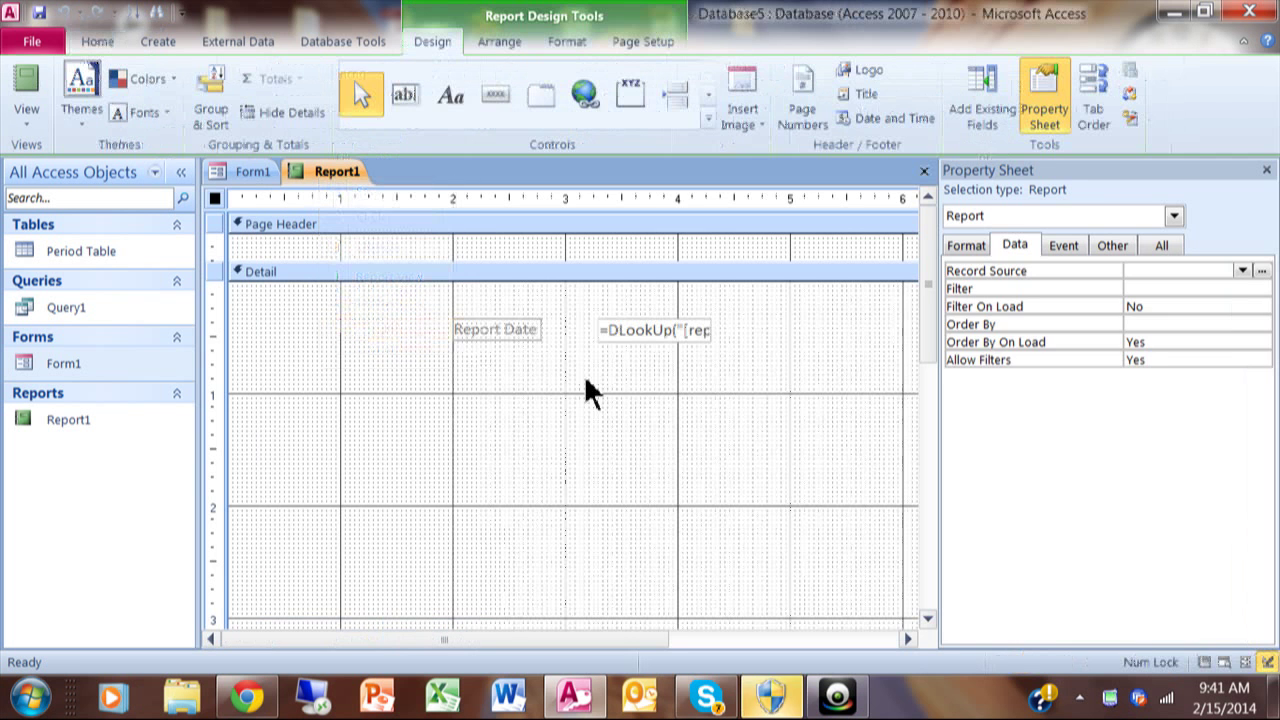
{"action": "left_click", "coordinate": [681, 329]}
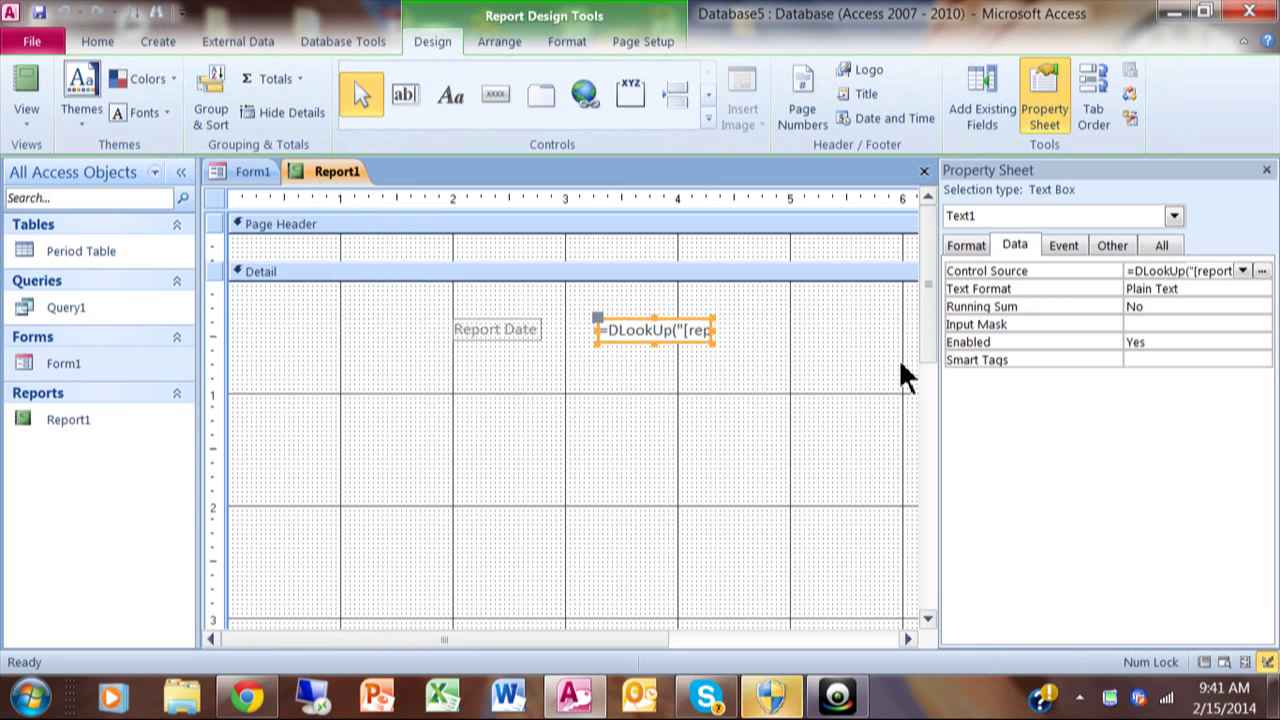
{"action": "left_click", "coordinate": [1262, 271]}
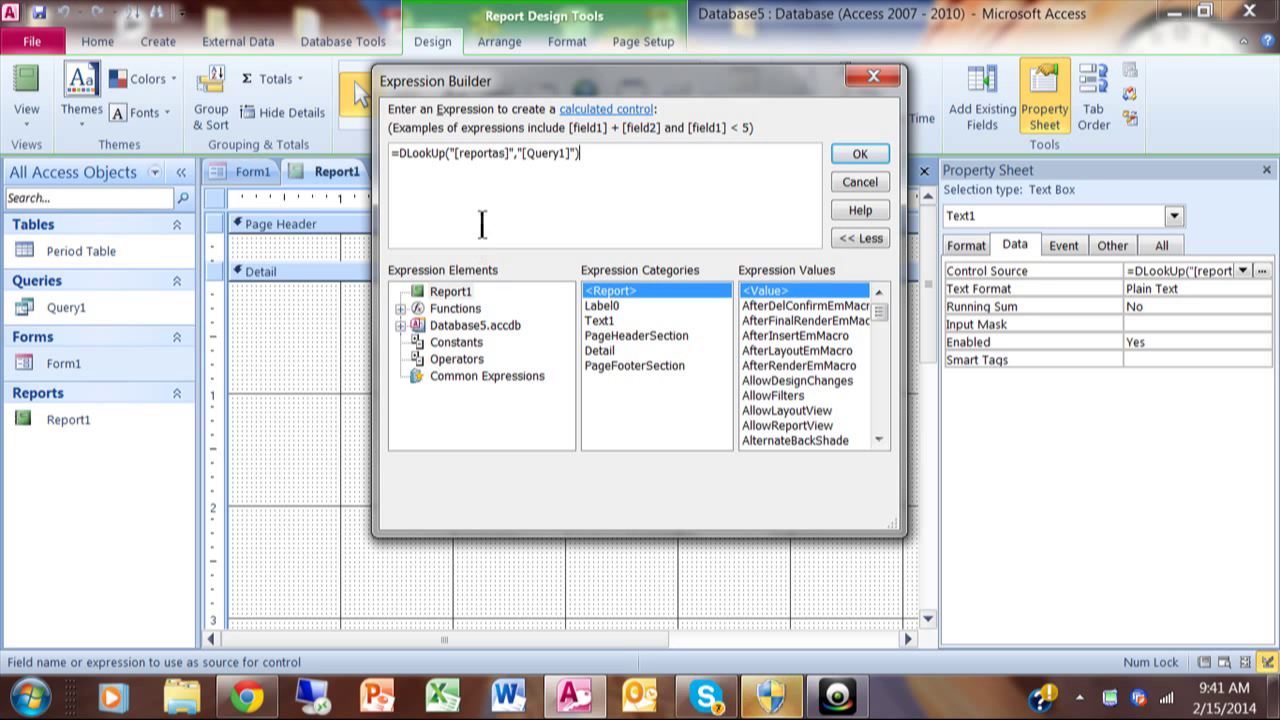
{"action": "left_click_drag", "start_coordinate": [433, 177], "coordinate": [456, 177]}
{"action": "left_click", "coordinate": [465, 185]}
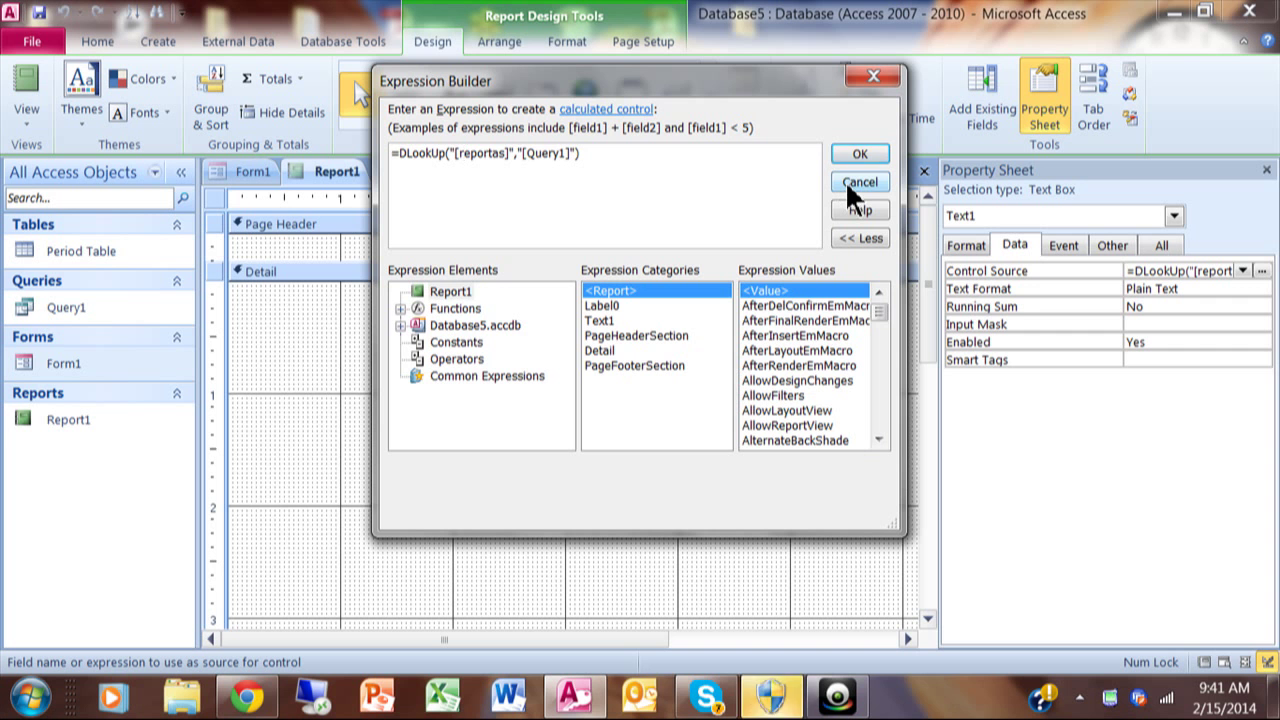
{"action": "left_click", "coordinate": [860, 155]}
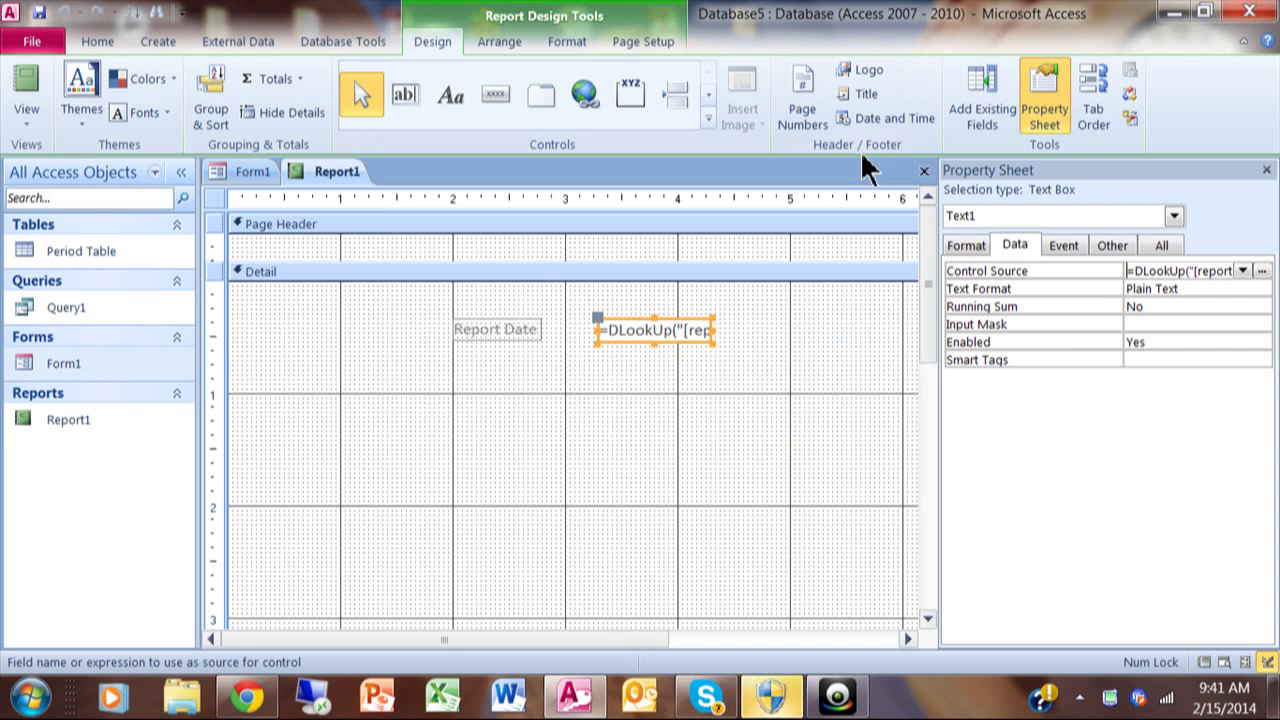
Open Query1 in Design View and widen the Period column to fit its full criteria expression
{"action": "right_click", "coordinate": [86, 312]}
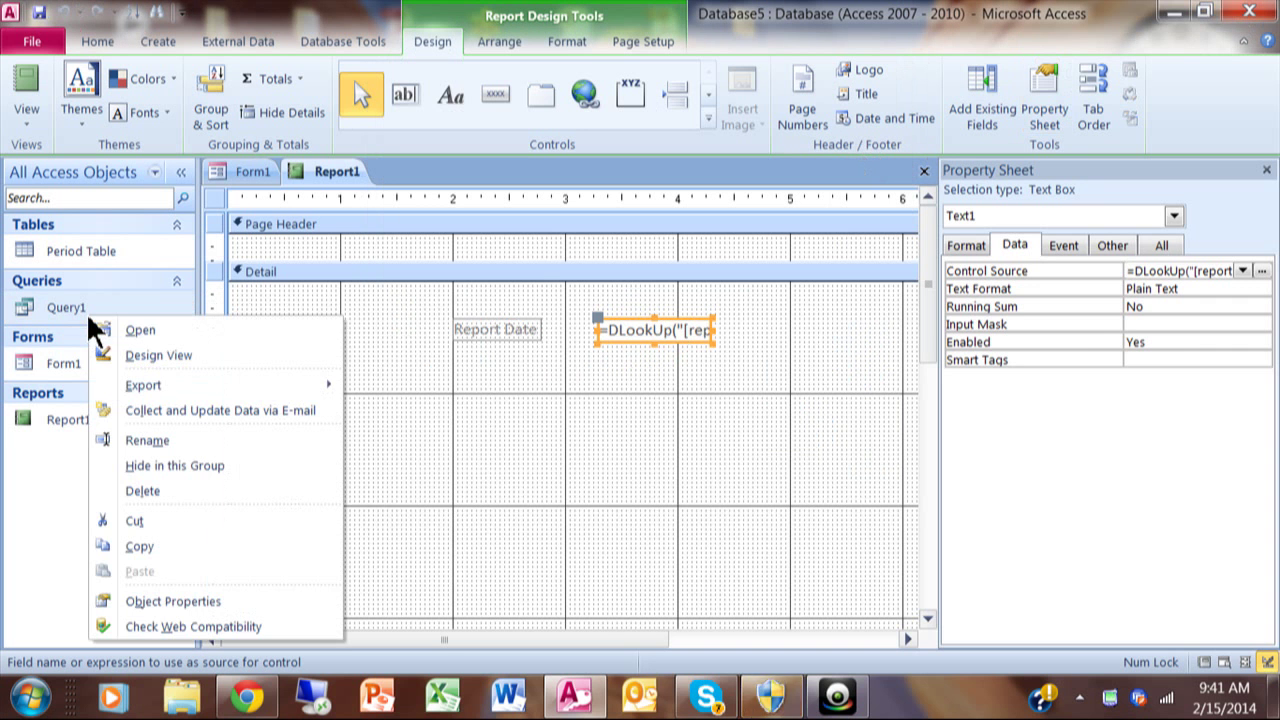
{"action": "left_click", "coordinate": [185, 357]}
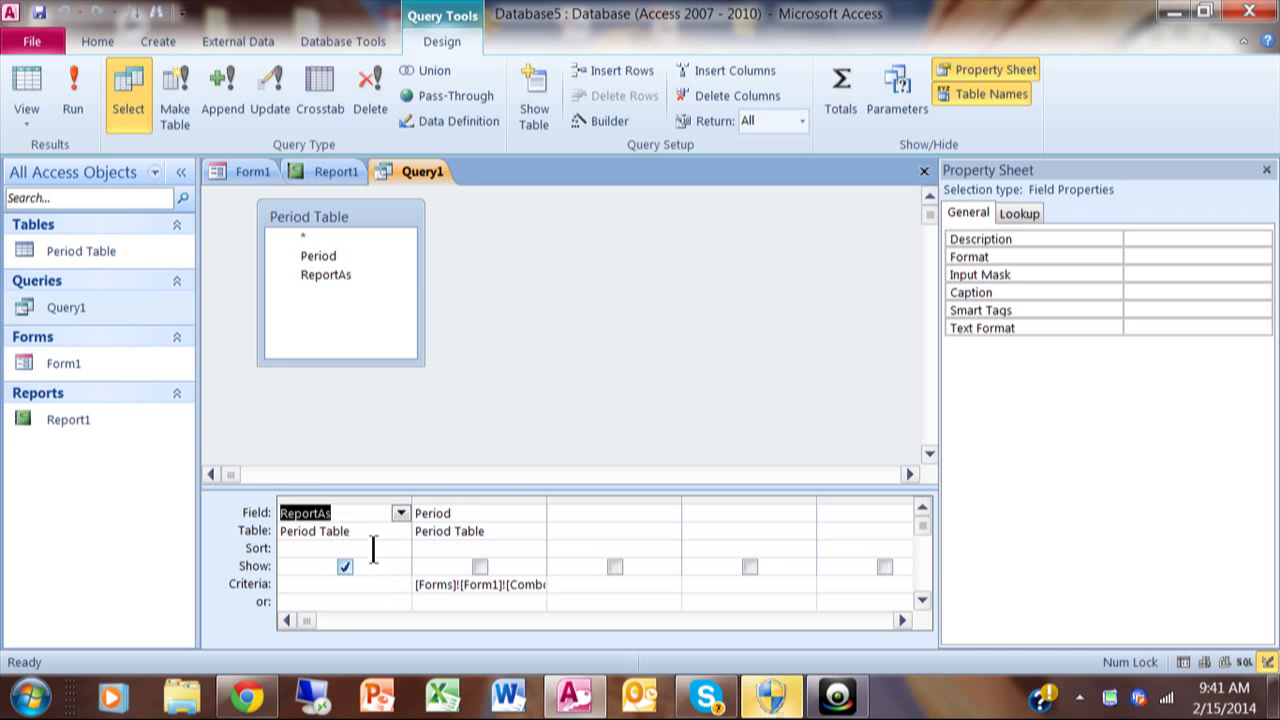
{"action": "left_click", "coordinate": [503, 584]}
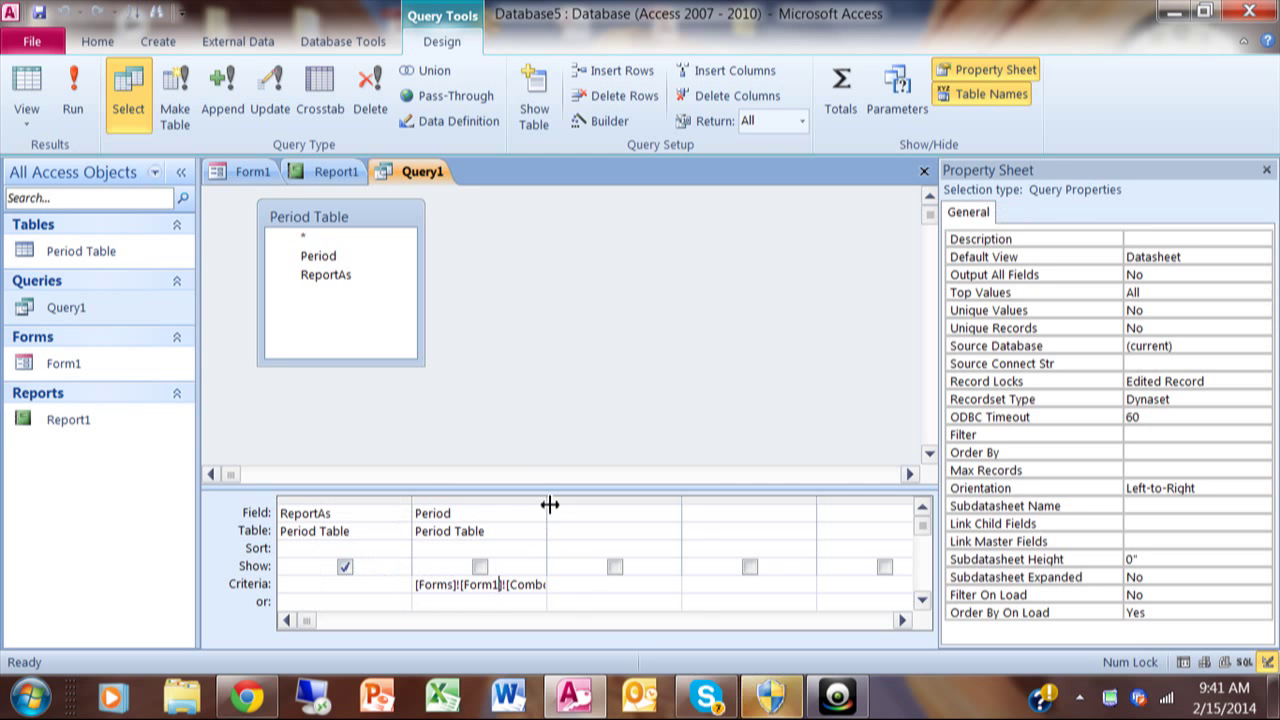
{"action": "double_click", "coordinate": [549, 505]}
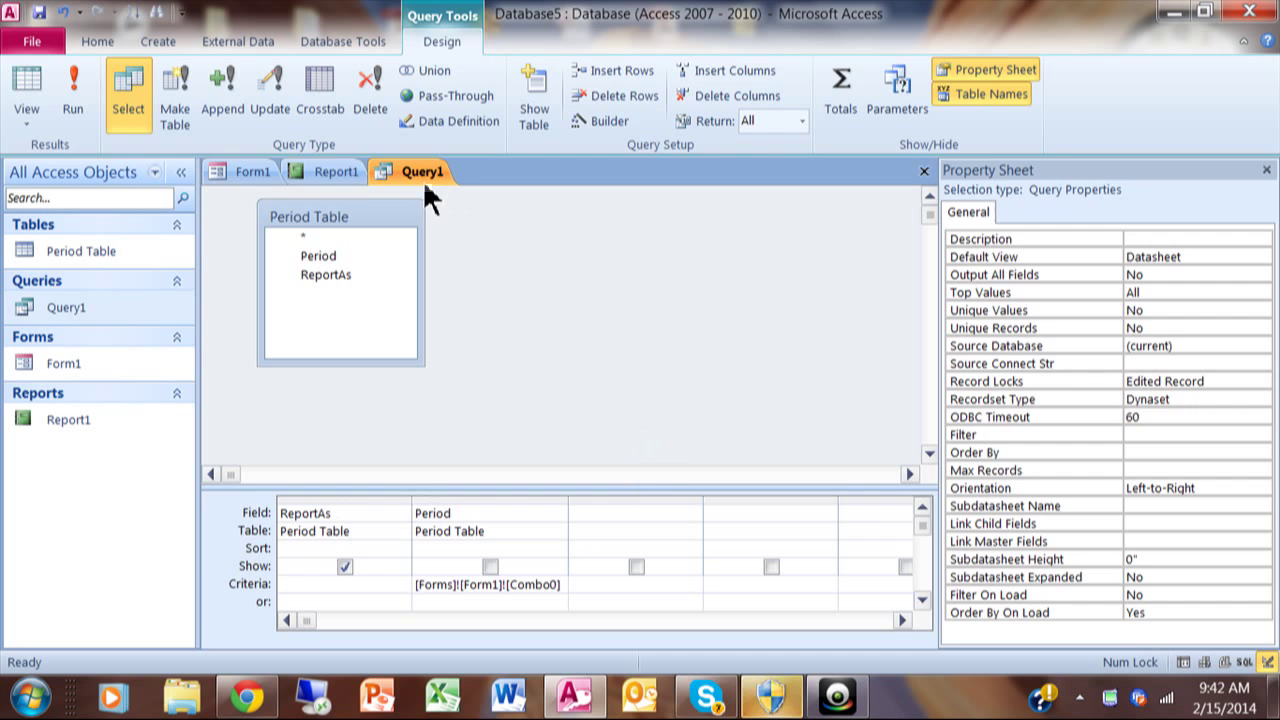
Run Query1 to check the ReportAs value it returns, and go back to Design View
{"action": "left_click", "coordinate": [66, 78]}
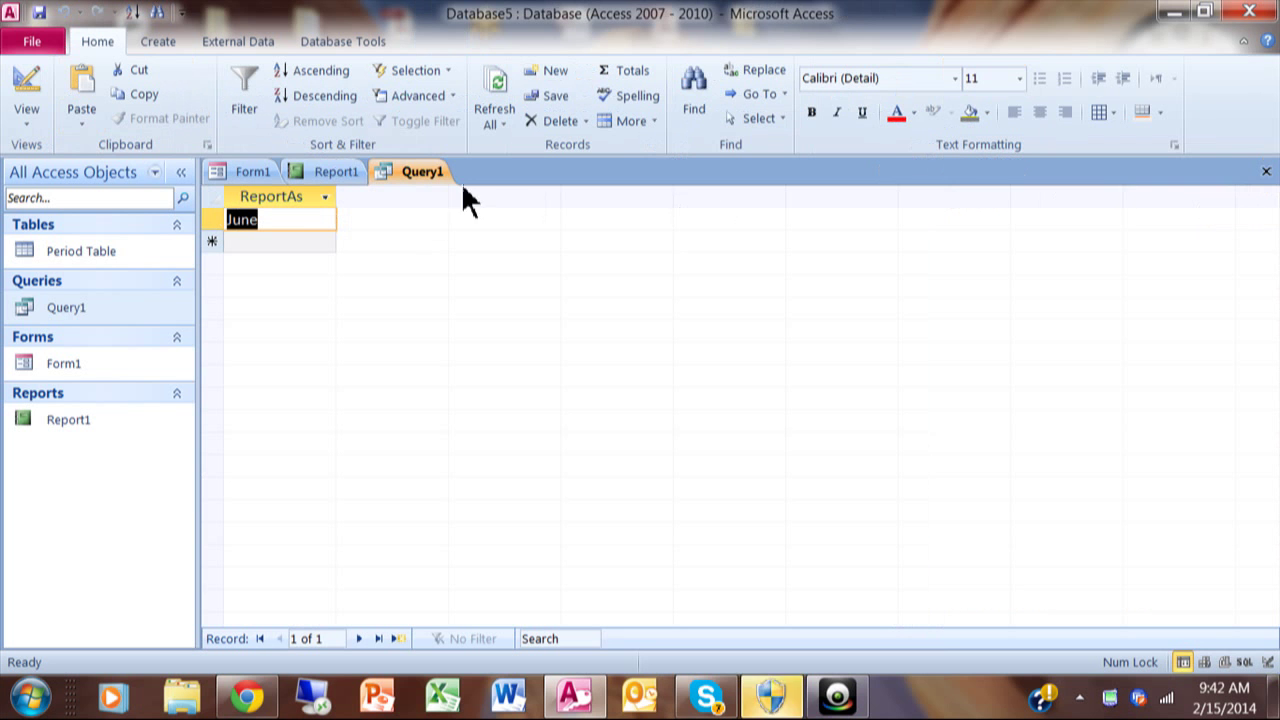
{"action": "left_click", "coordinate": [27, 122]}
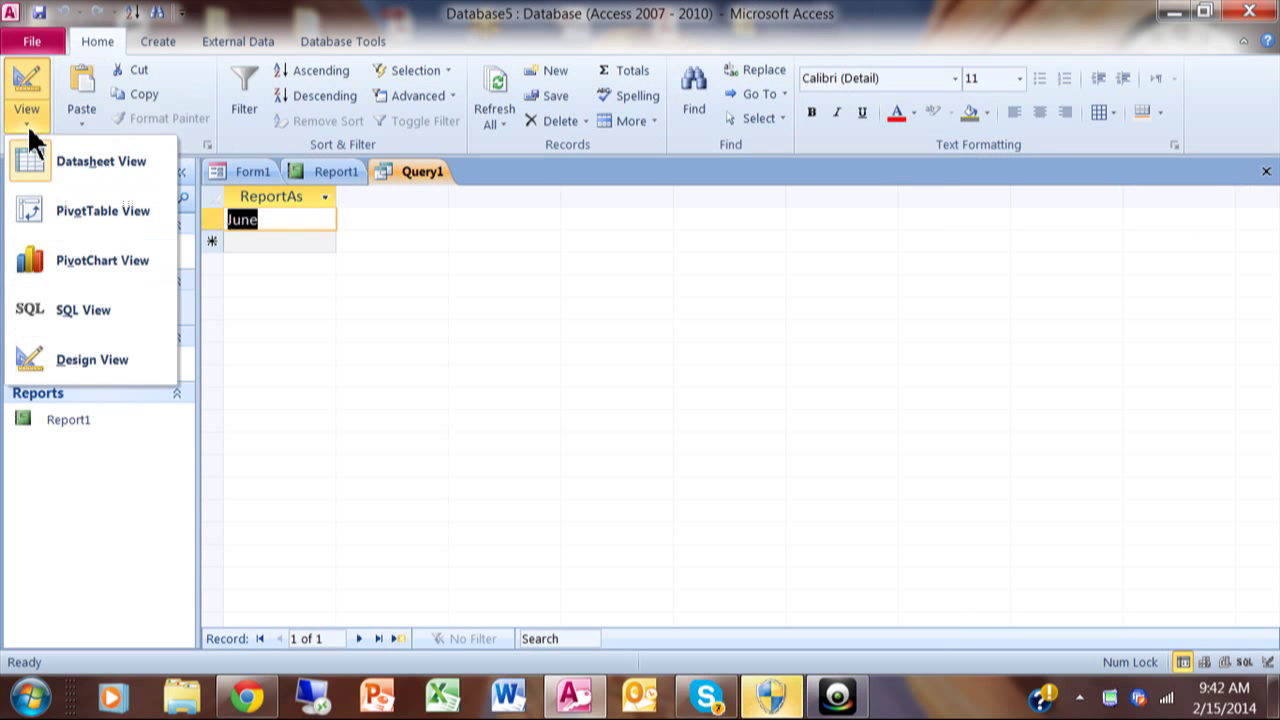
{"action": "left_click", "coordinate": [97, 352]}
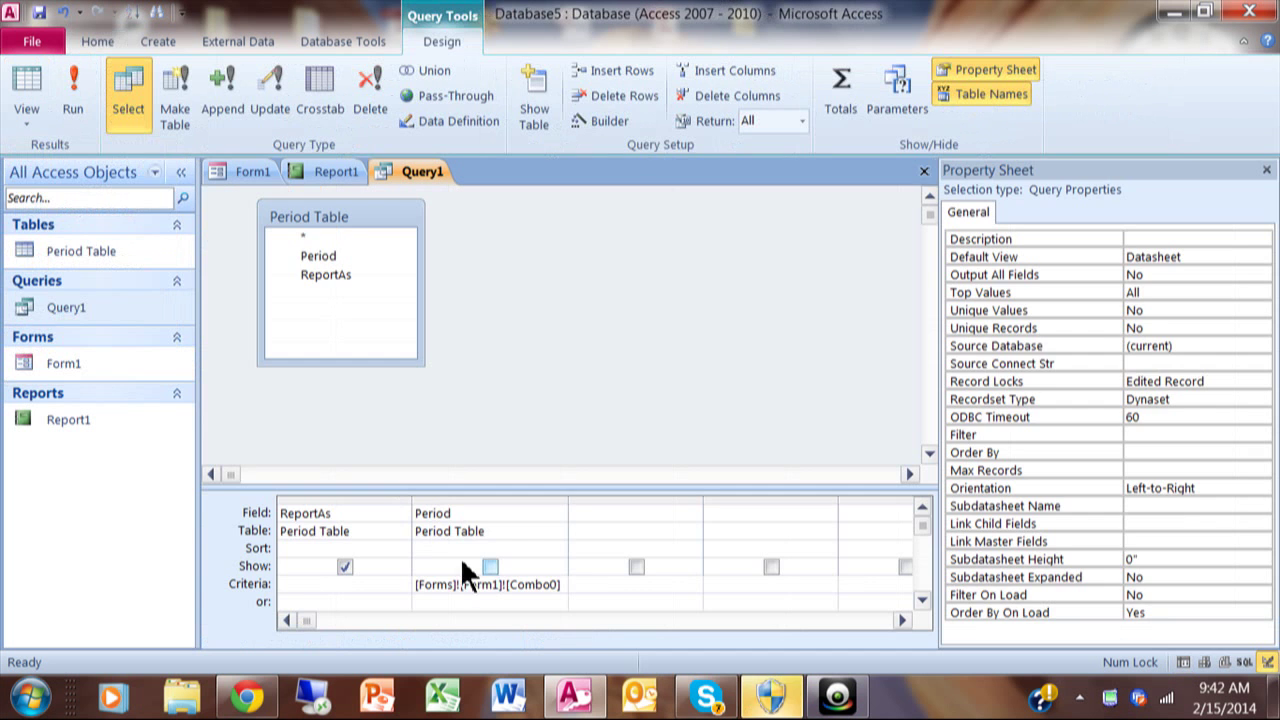
Clear the Period column's criteria and rebuild it in the Expression Builder as Forms![Form1]![Combo0], picking Combo0 from Form1
{"action": "left_click_drag", "start_coordinate": [567, 585], "coordinate": [394, 585]}
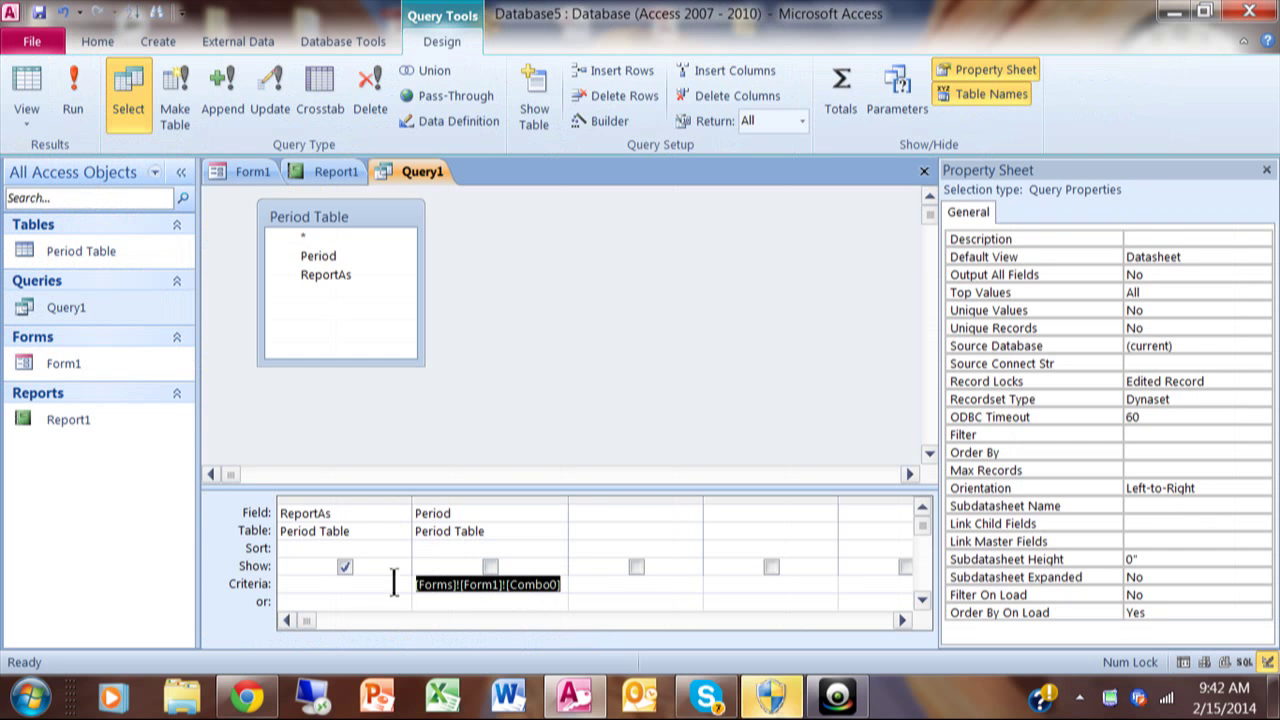
{"action": "key", "text": "Delete"}
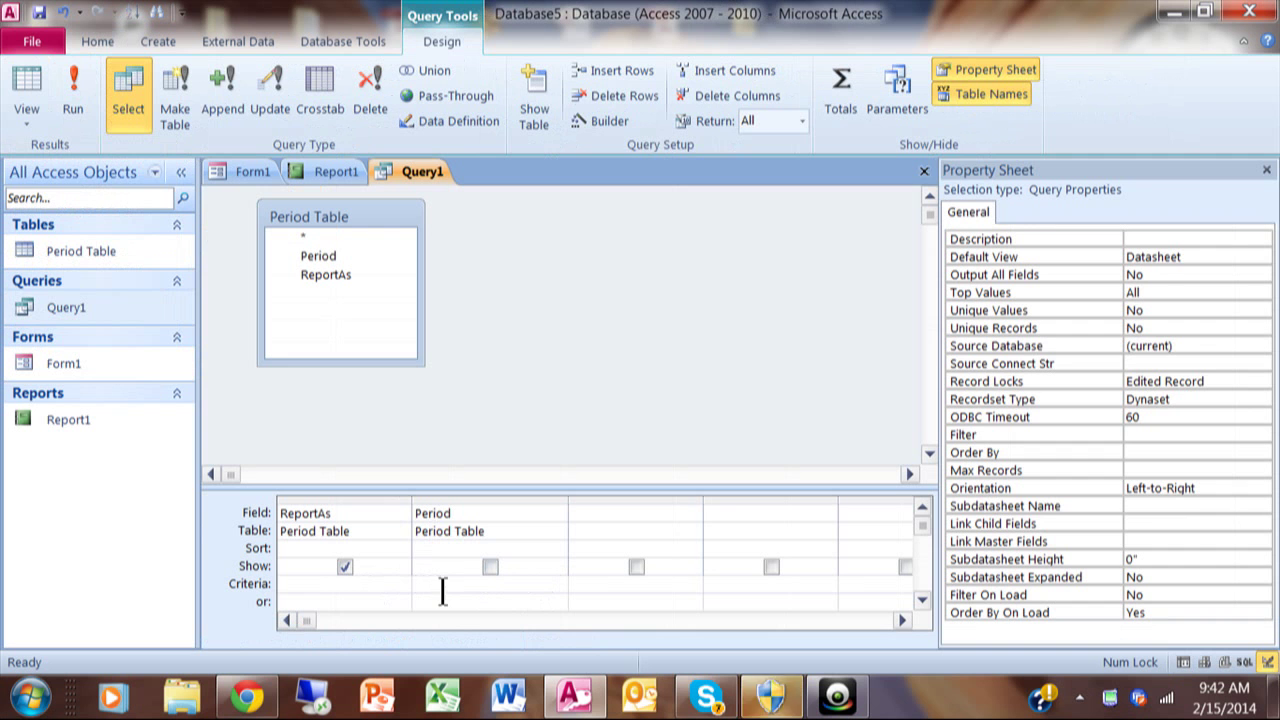
{"action": "left_click", "coordinate": [605, 120]}
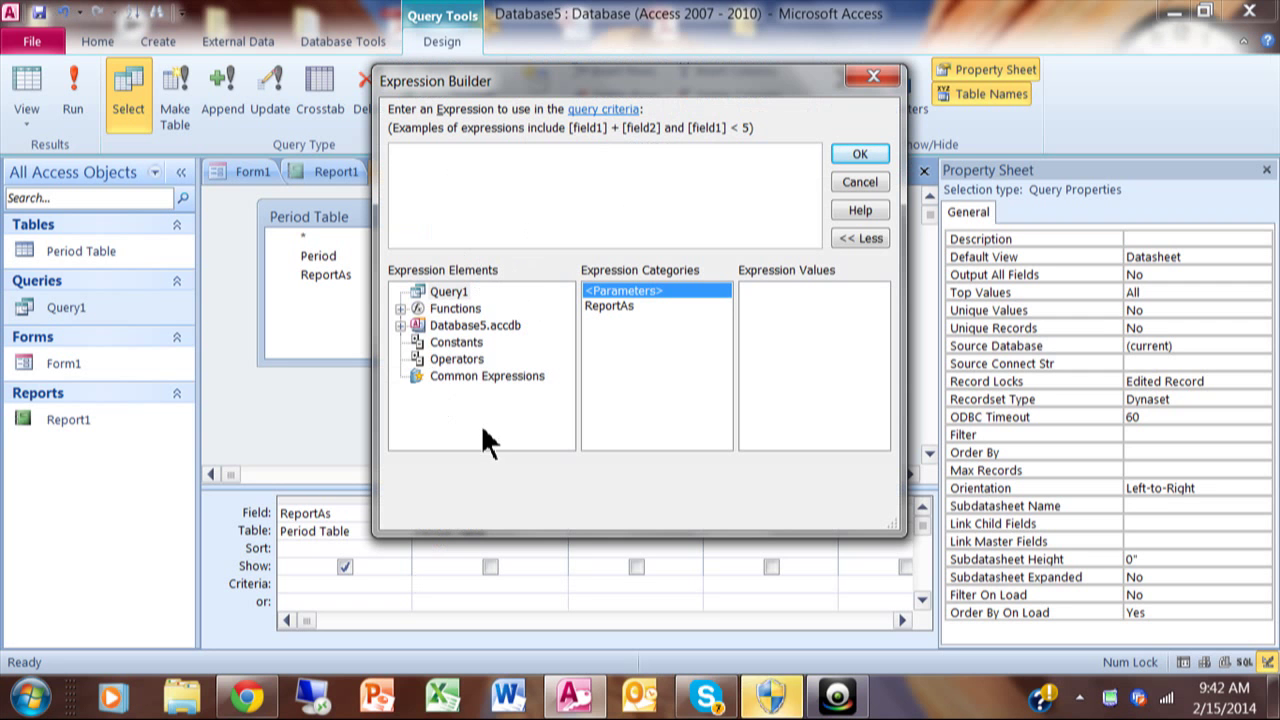
{"action": "left_click", "coordinate": [400, 325]}
{"action": "left_click", "coordinate": [418, 376]}
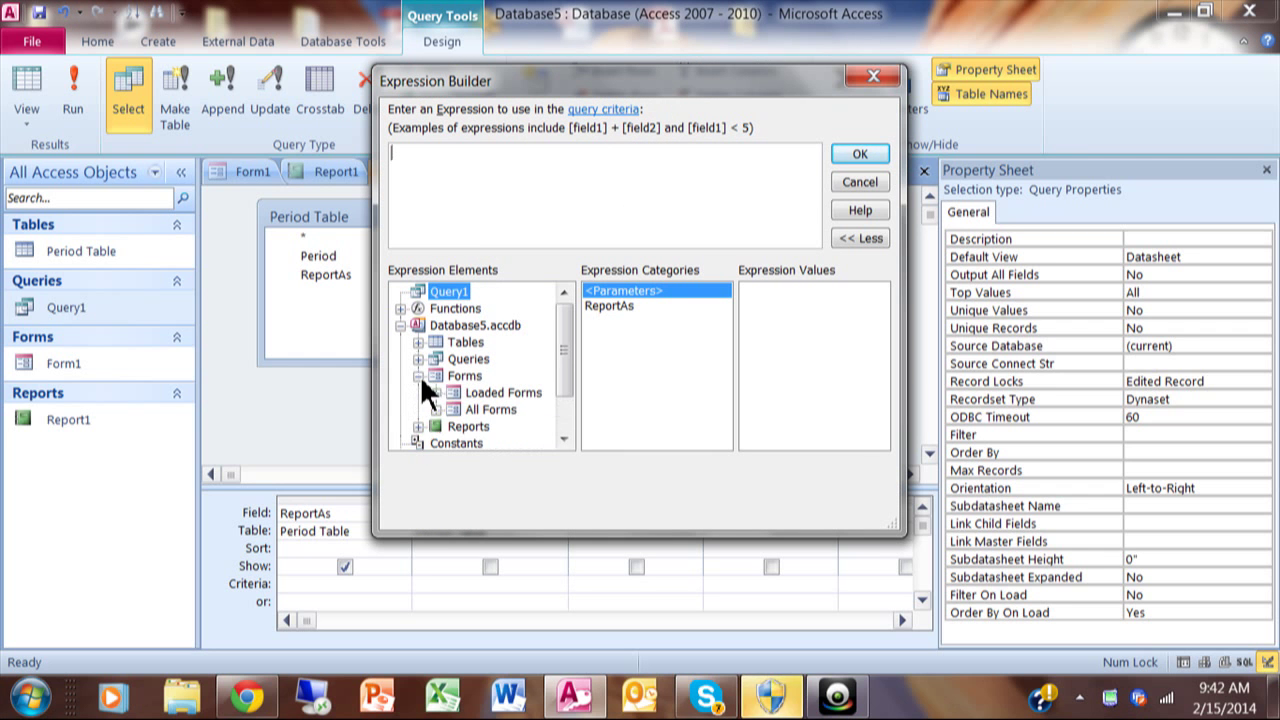
{"action": "left_click", "coordinate": [436, 410]}
{"action": "left_click", "coordinate": [500, 427]}
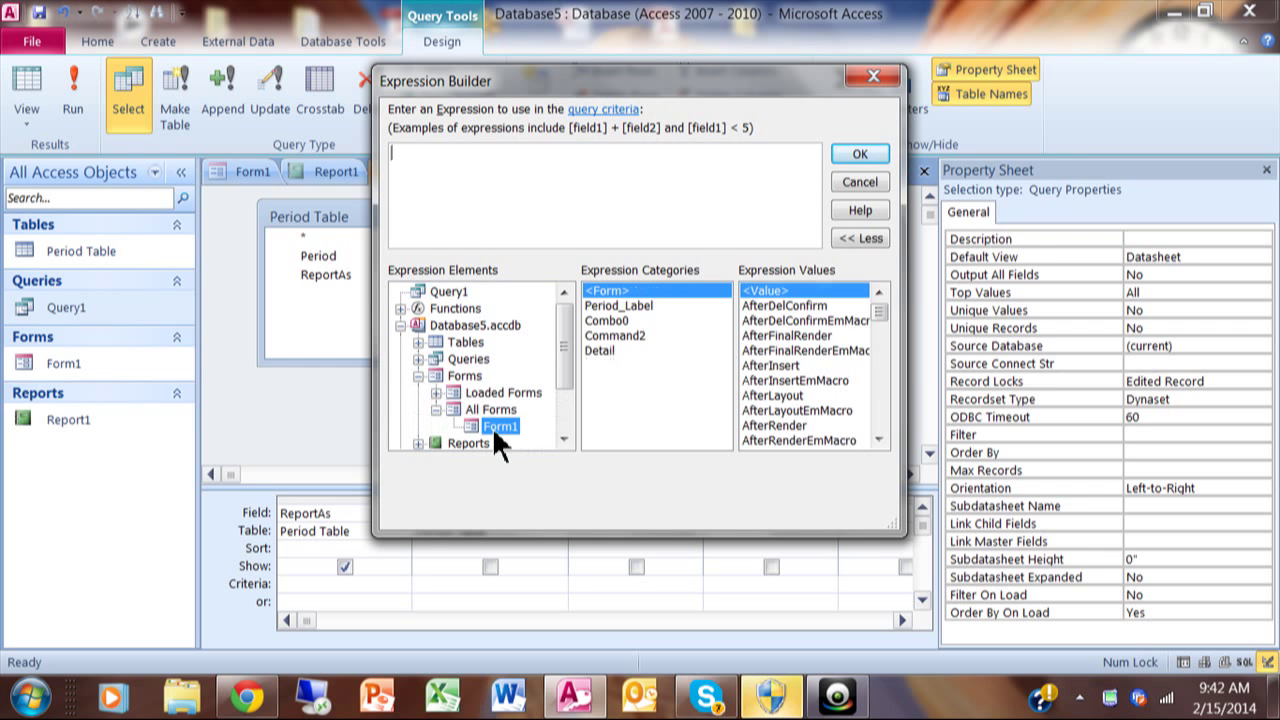
{"action": "double_click", "coordinate": [614, 322]}
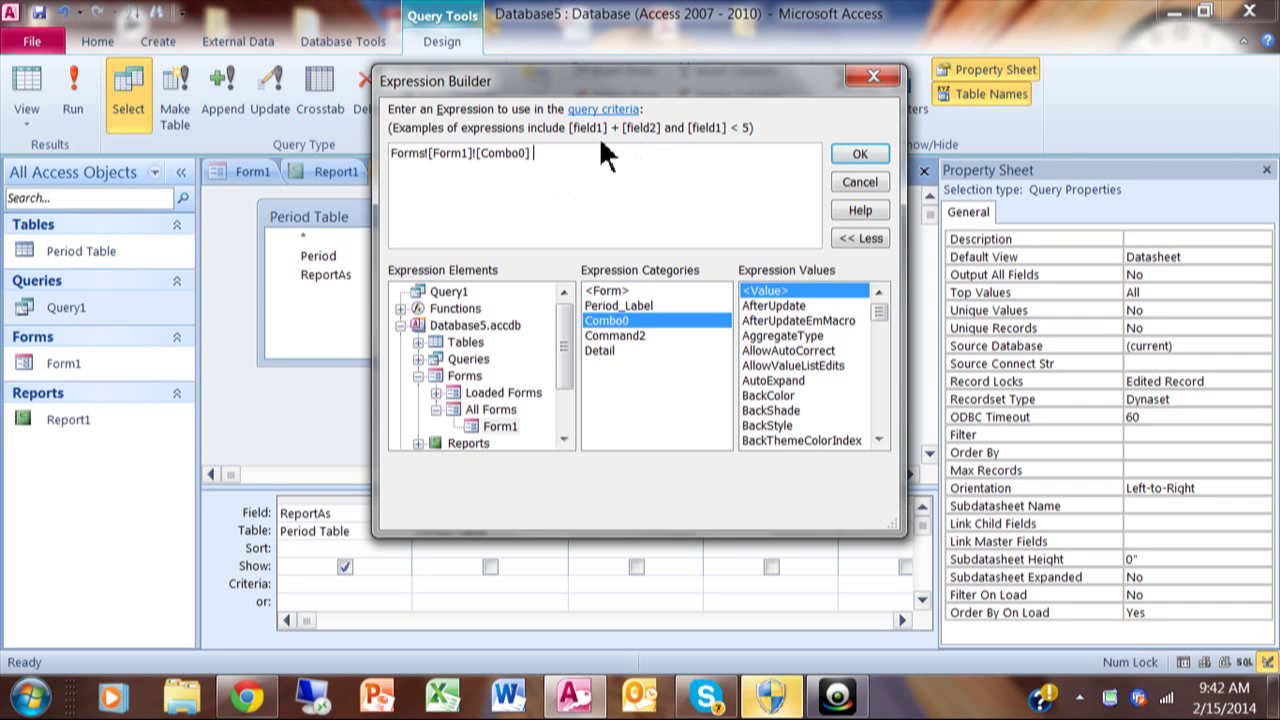
{"action": "left_click", "coordinate": [858, 156]}
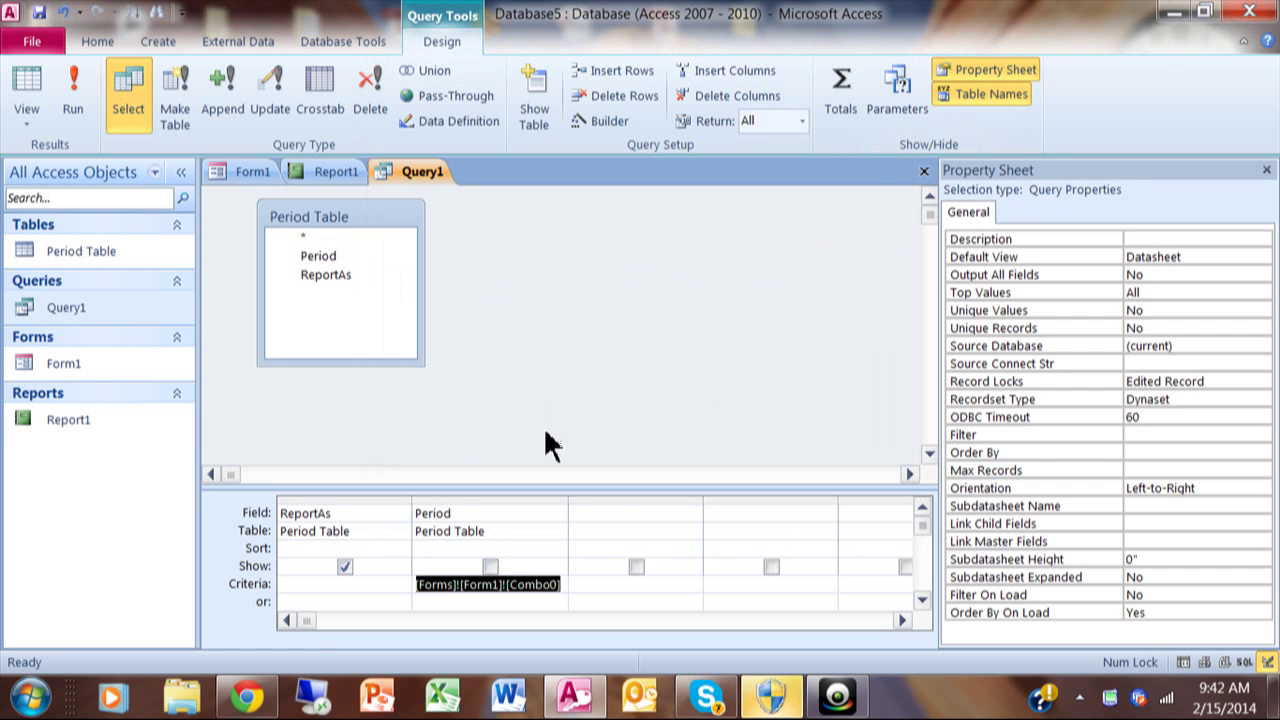
Run Query1 with the rebuilt criteria, and close it with its design changes saved
{"action": "left_click", "coordinate": [78, 80]}
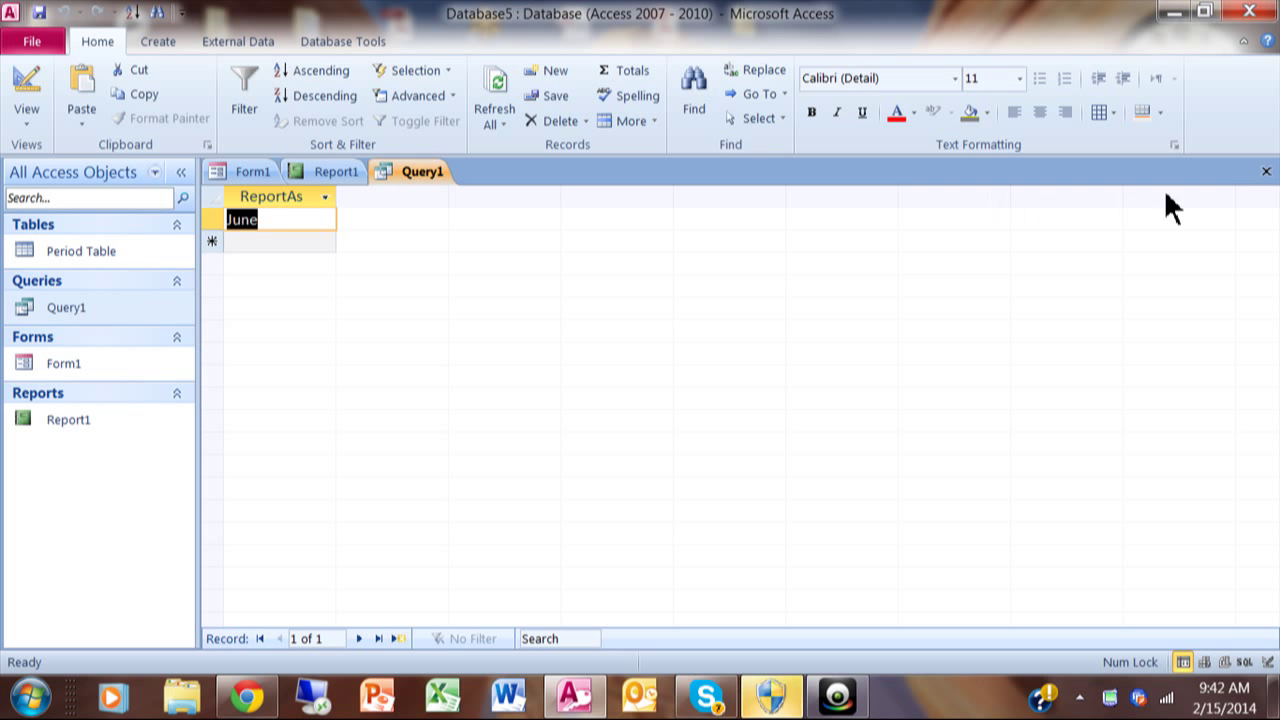
{"action": "left_click", "coordinate": [1266, 172]}
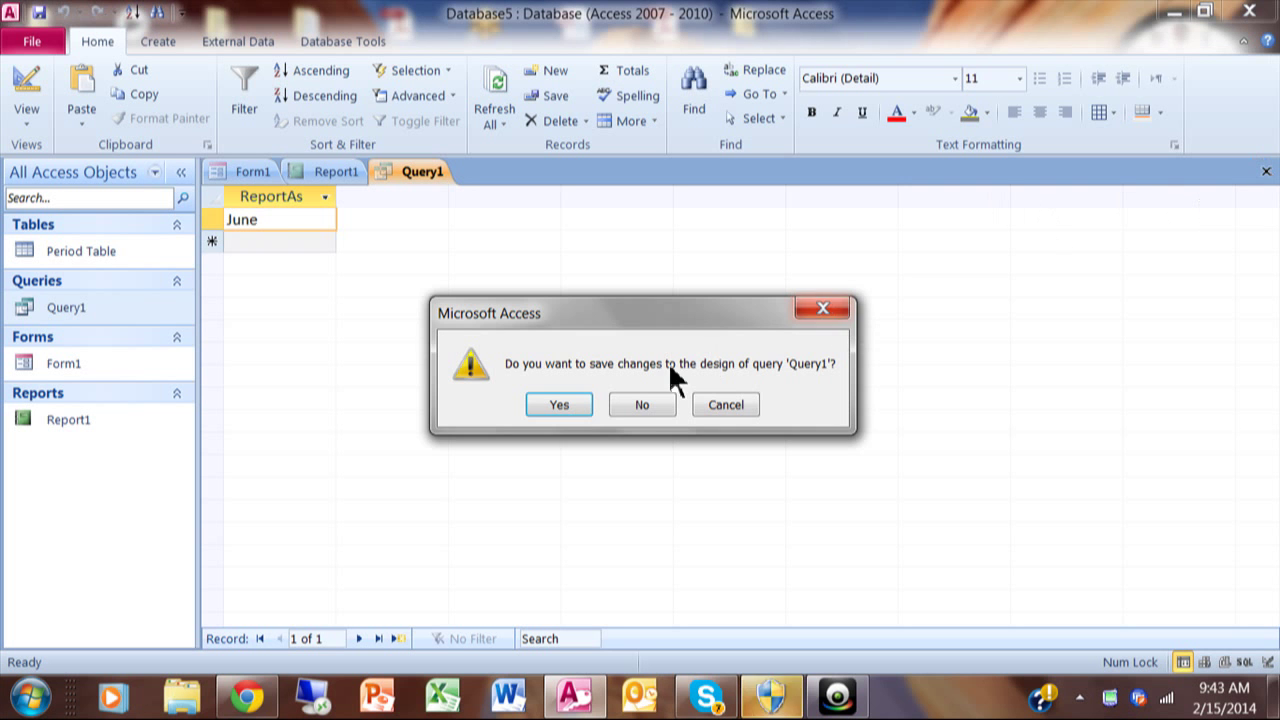
{"action": "left_click", "coordinate": [568, 407]}
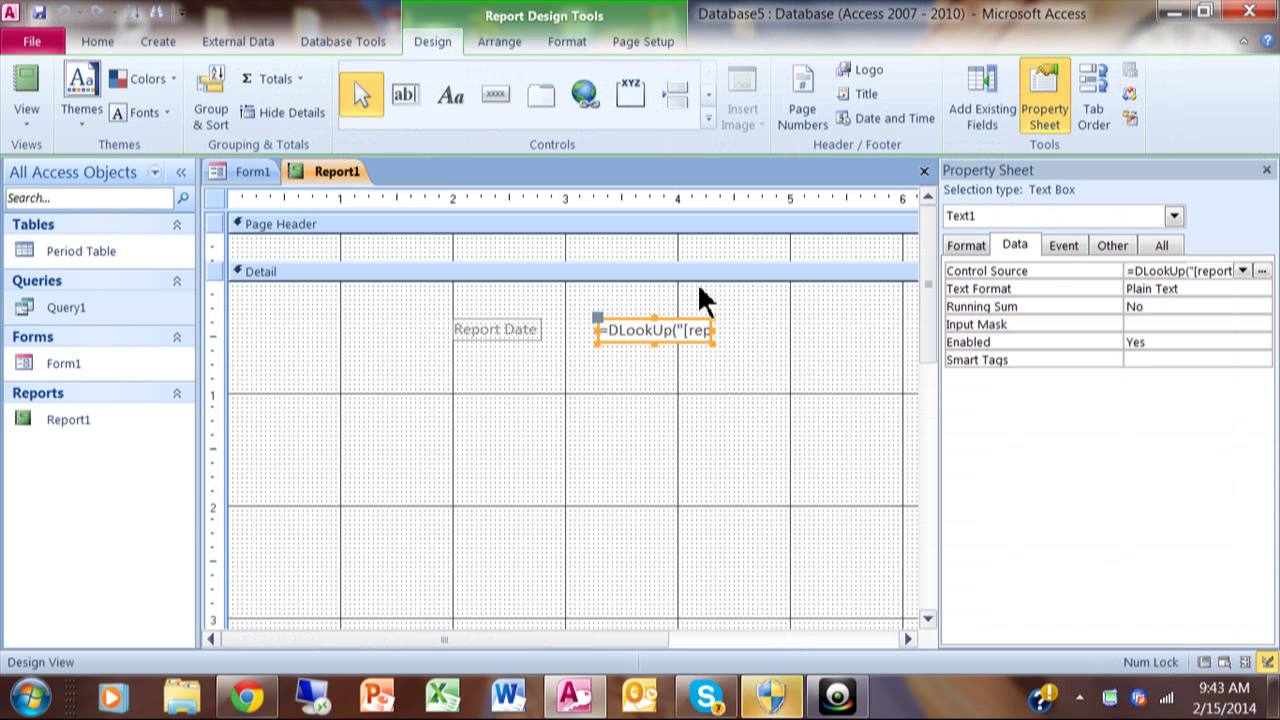
Review the DLookUp control source of the report's text box in the Expression Builder, and close Report1 with its design changes saved
{"action": "left_click", "coordinate": [1185, 271]}
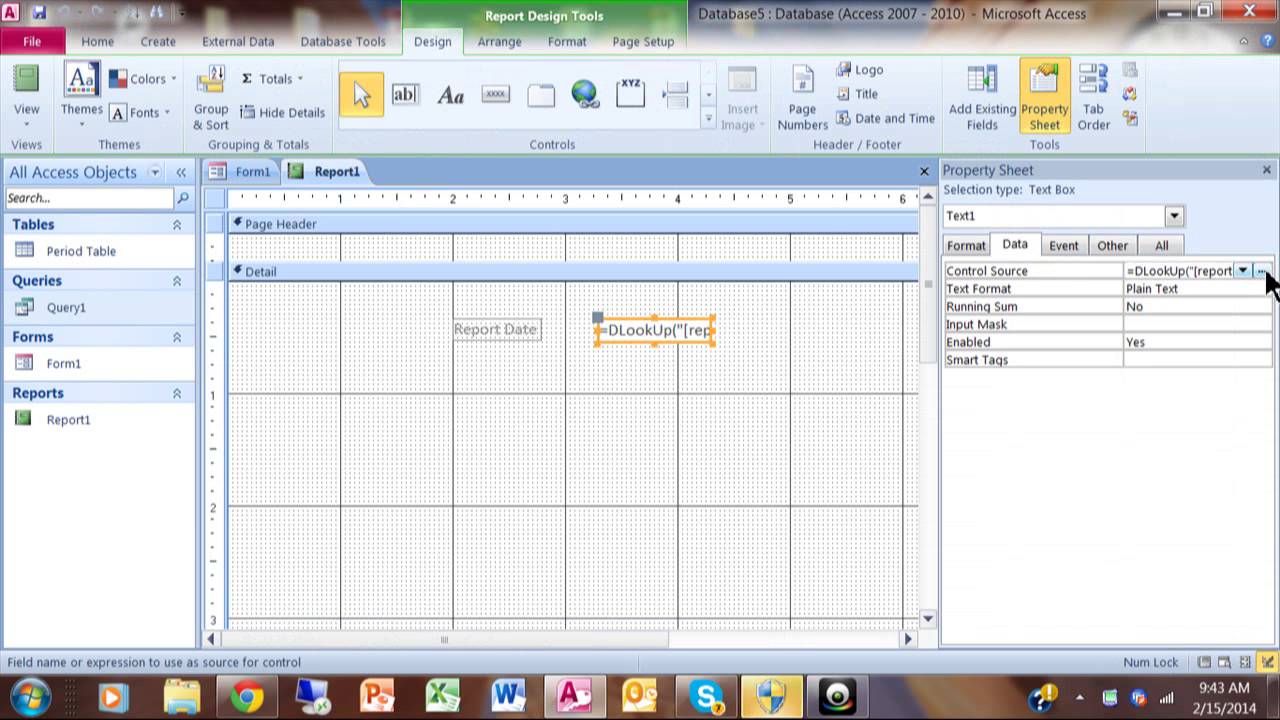
{"action": "left_click", "coordinate": [1263, 271]}
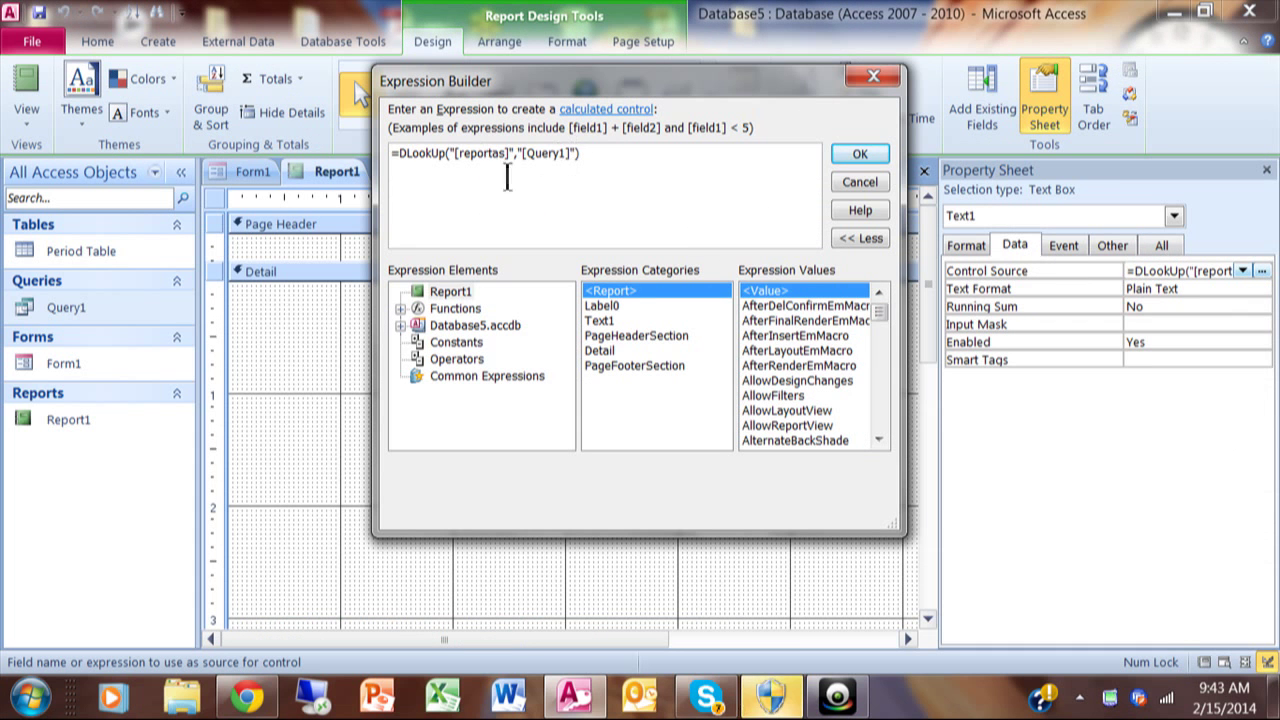
{"action": "left_click", "coordinate": [858, 158]}
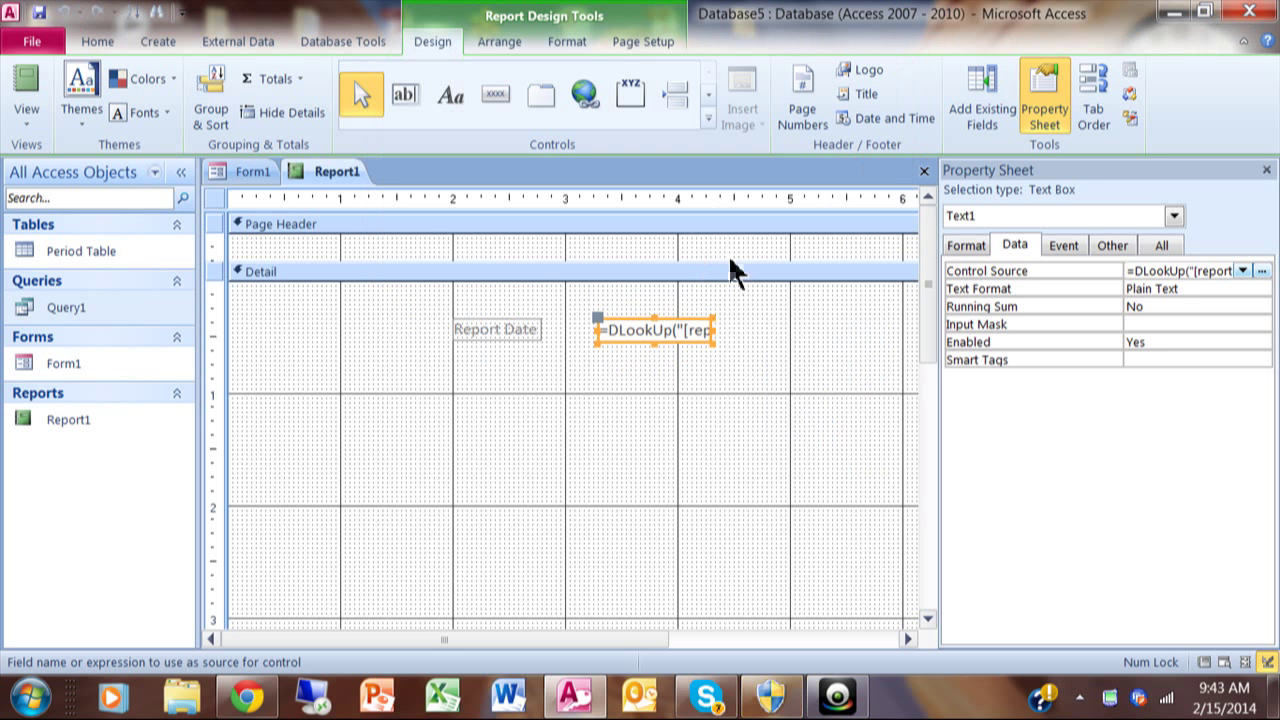
{"action": "left_click", "coordinate": [925, 171]}
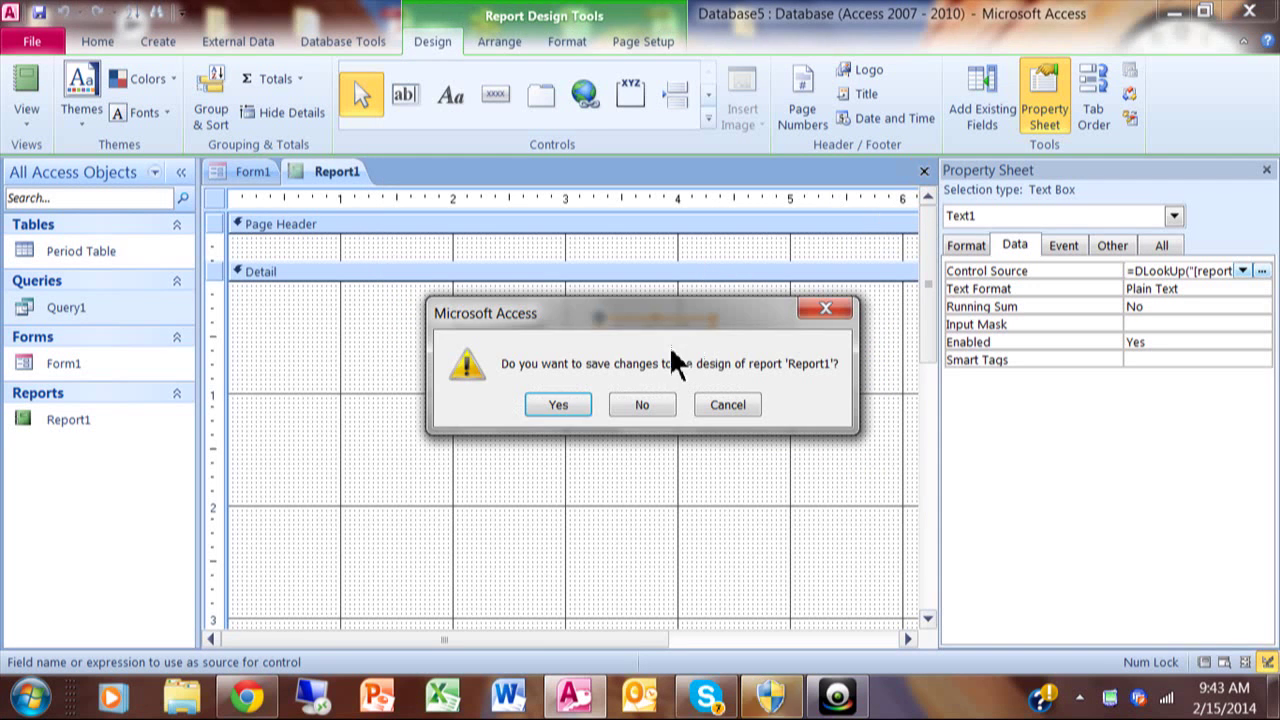
{"action": "left_click", "coordinate": [558, 405]}
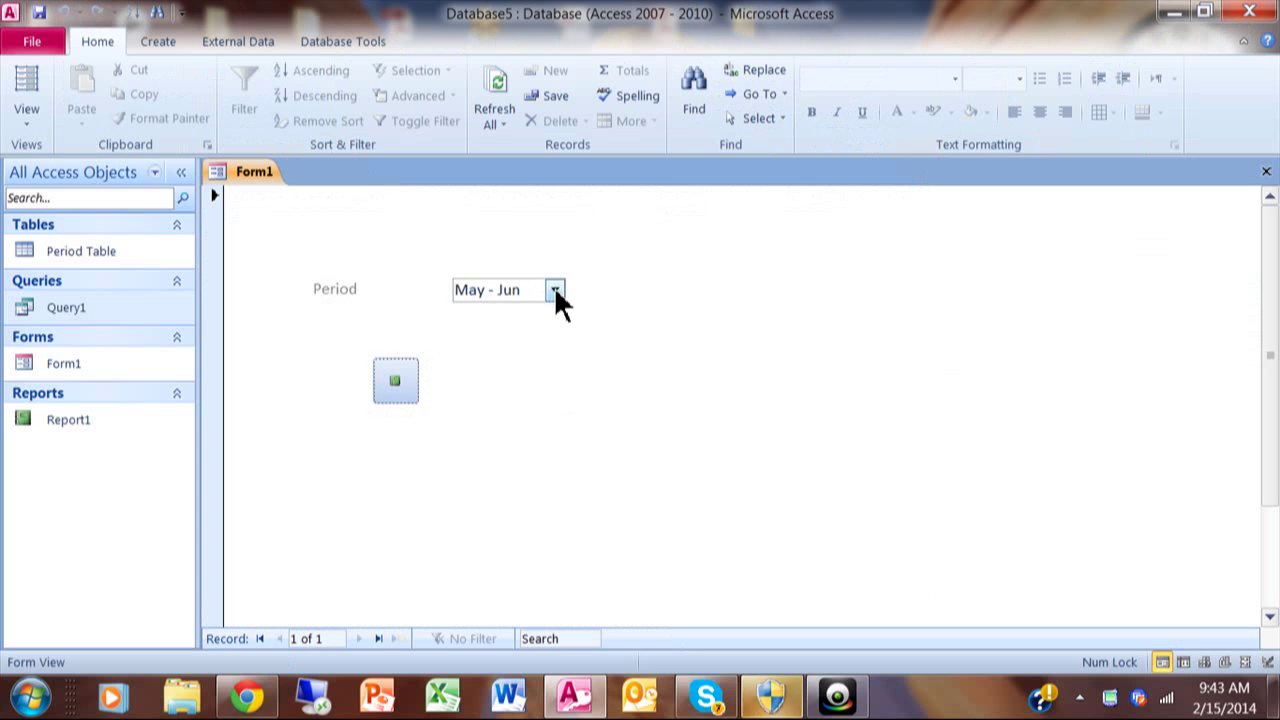
Choose the Nov - Dec period on Form1 and open Report1 from the form to check its report date up close
{"action": "left_click", "coordinate": [554, 289]}
{"action": "left_click", "coordinate": [535, 424]}
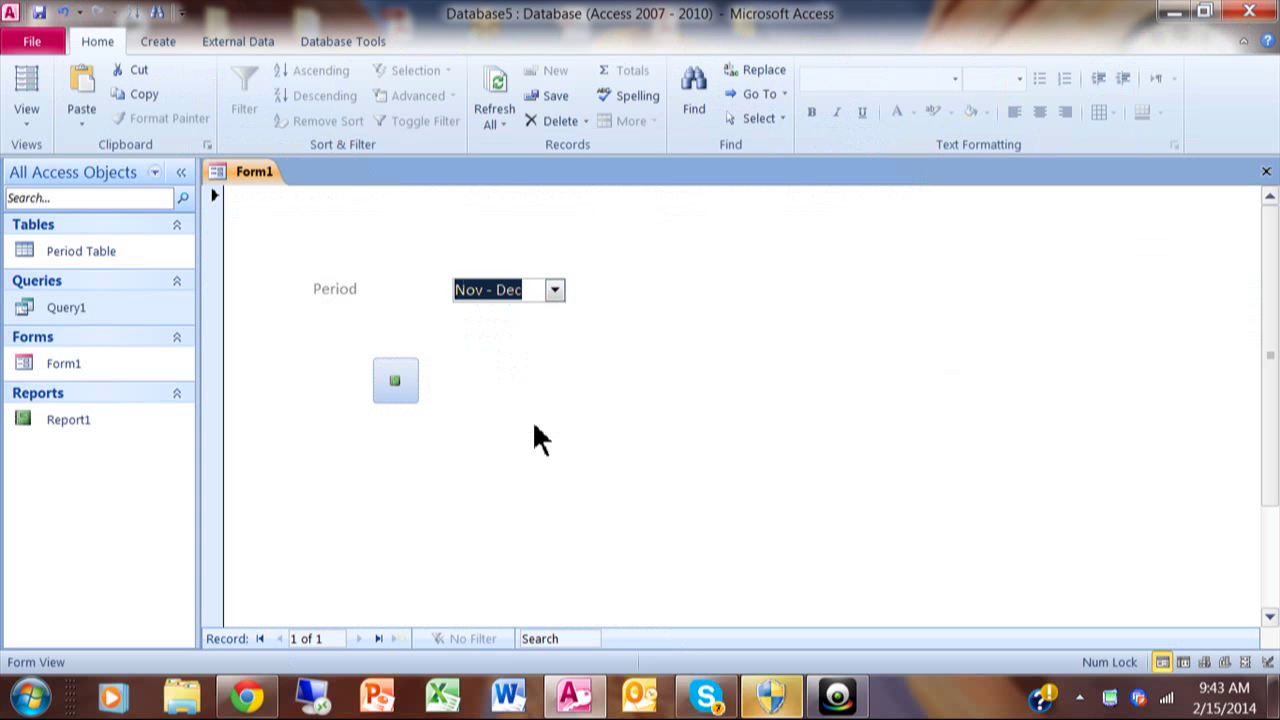
{"action": "left_click", "coordinate": [391, 395]}
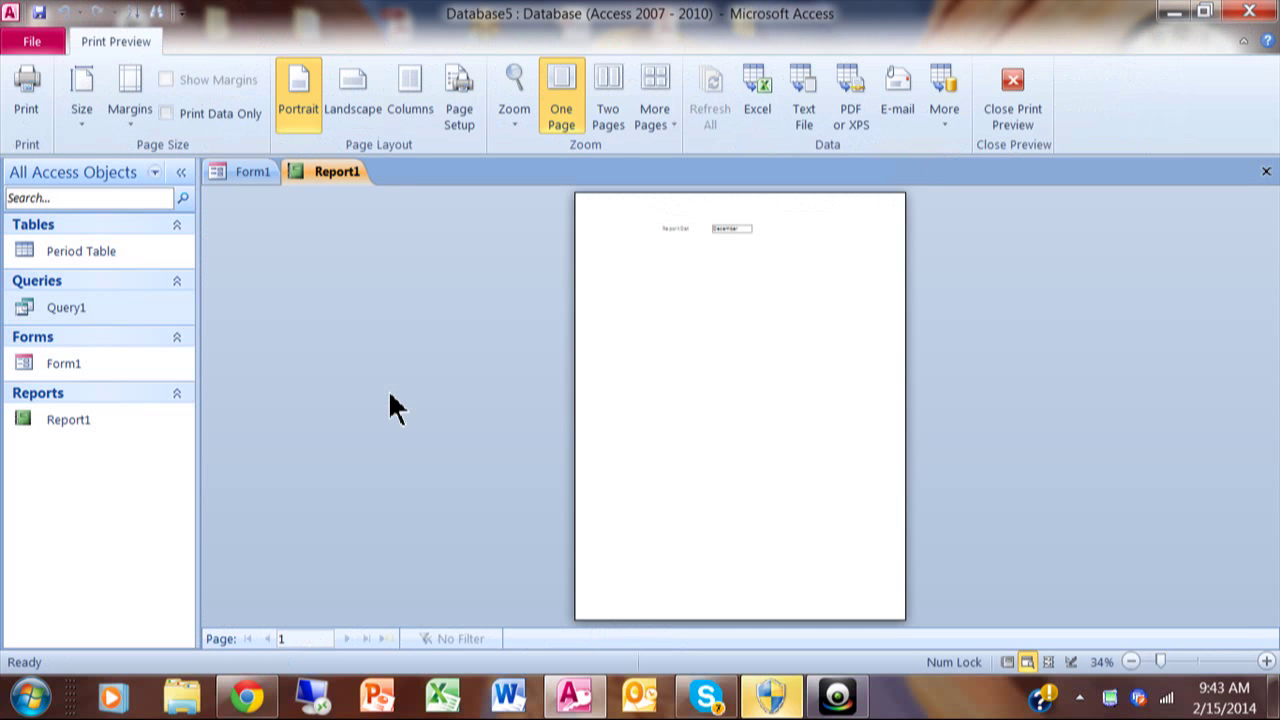
{"action": "left_click", "coordinate": [728, 211]}
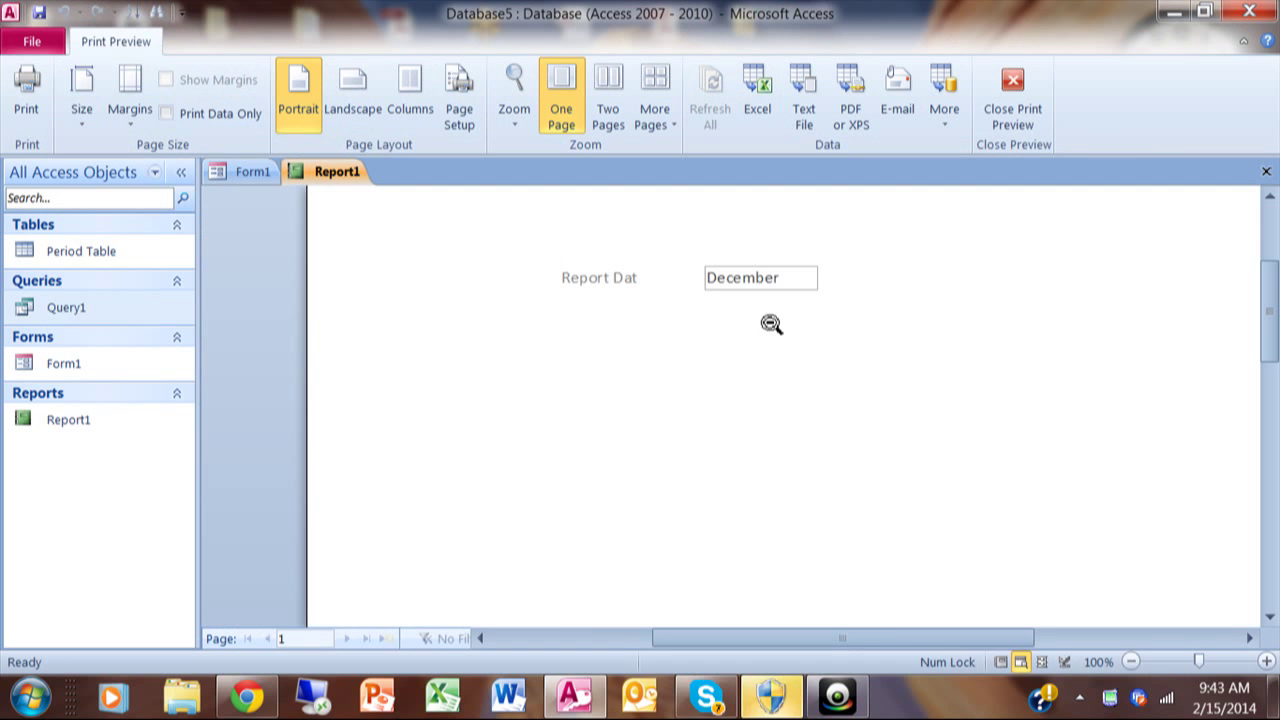